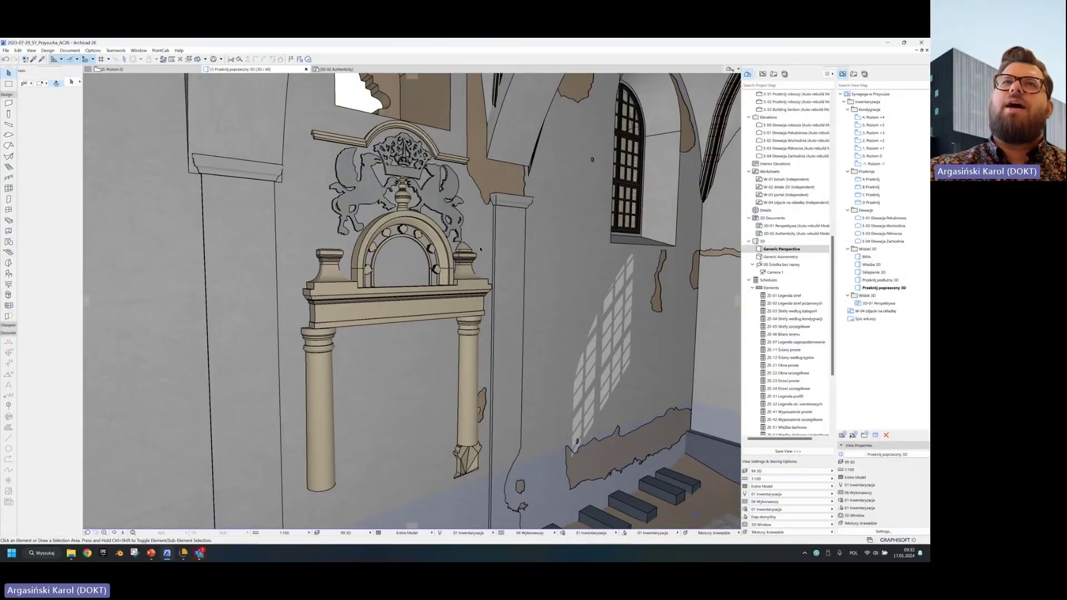
Examine the portal's lintel beam, front column, side moulding and griffin ornament by selecting each in the 3D model.
left_click(340, 323)
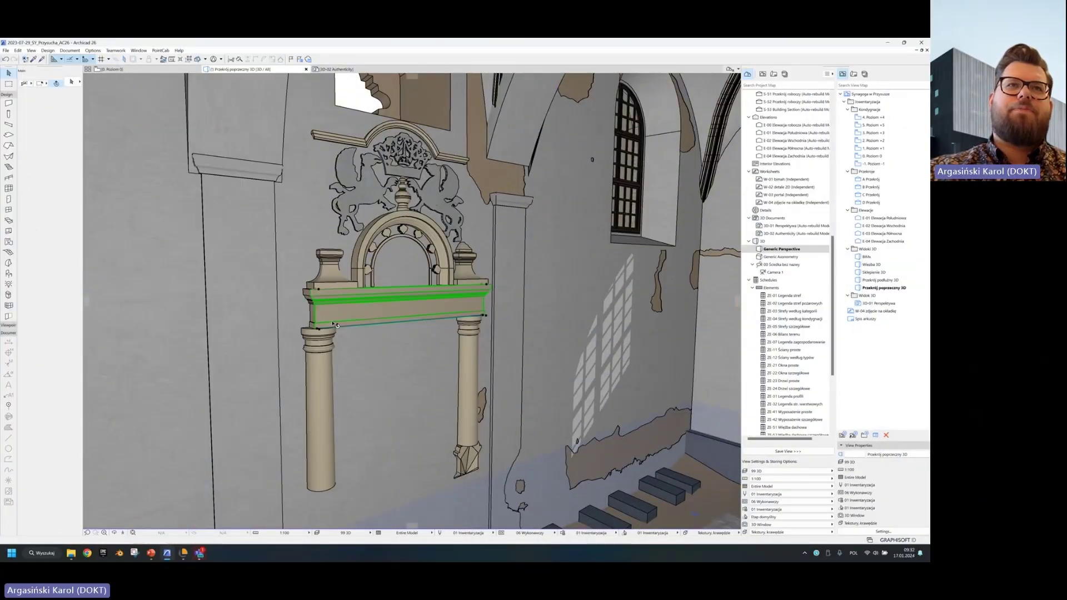
left_click(319, 369)
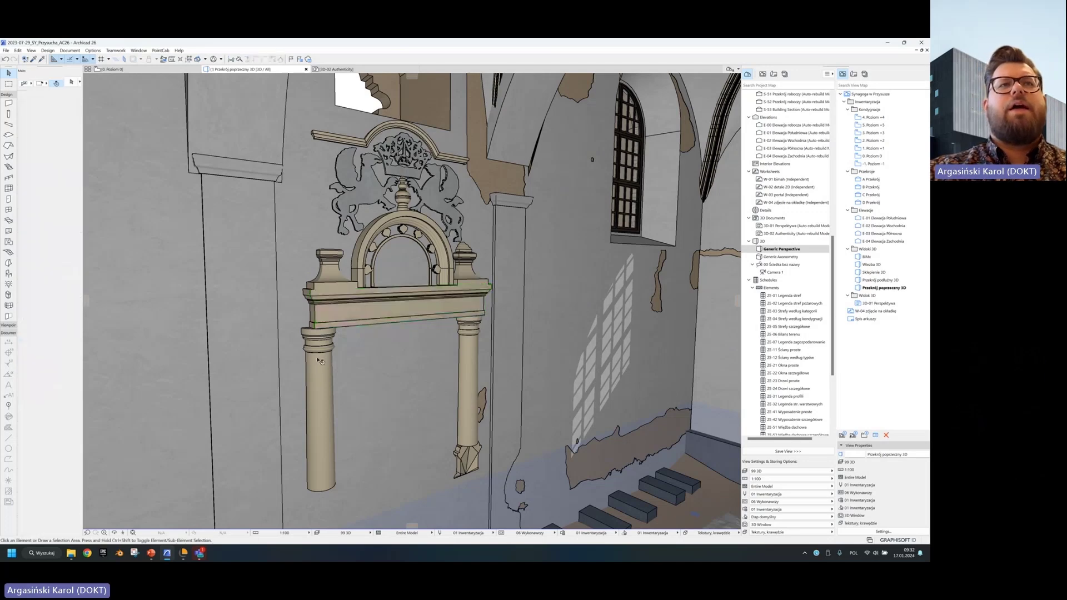
left_click(310, 314)
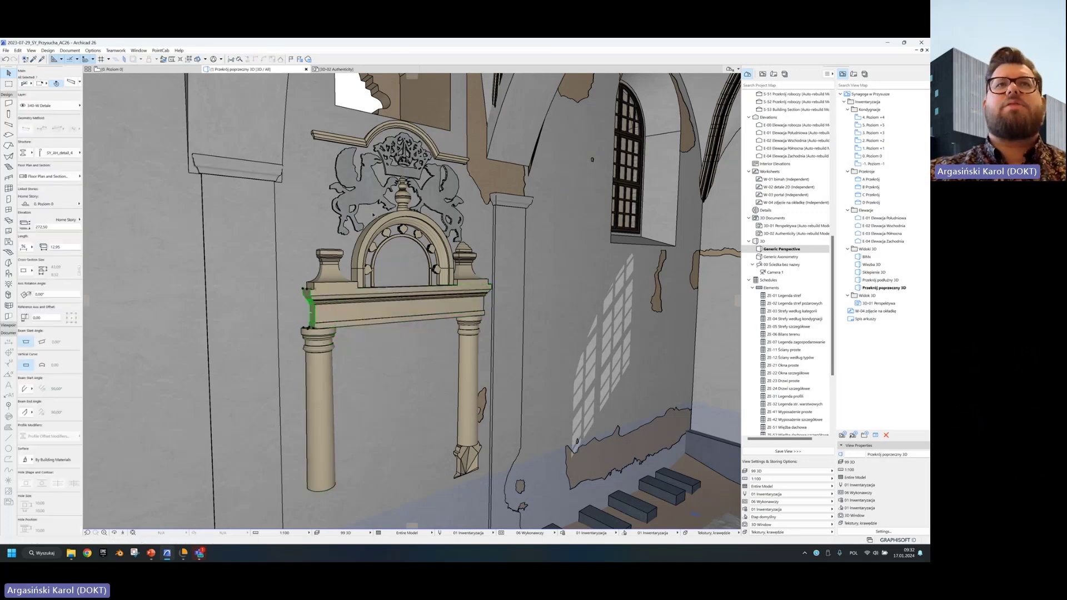
key("Escape")
left_click(364, 202)
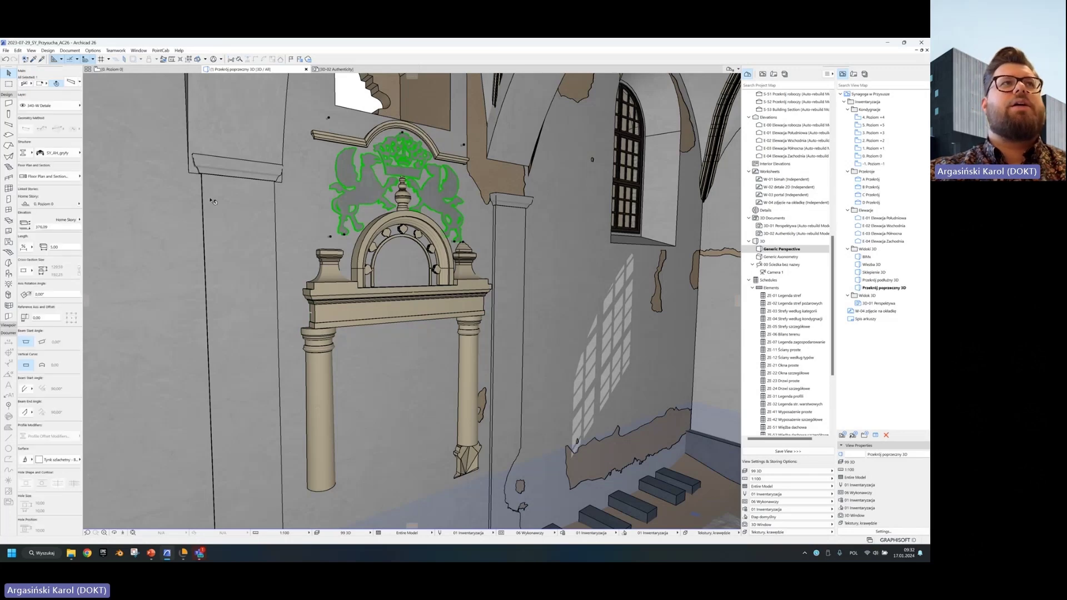
key("Escape")
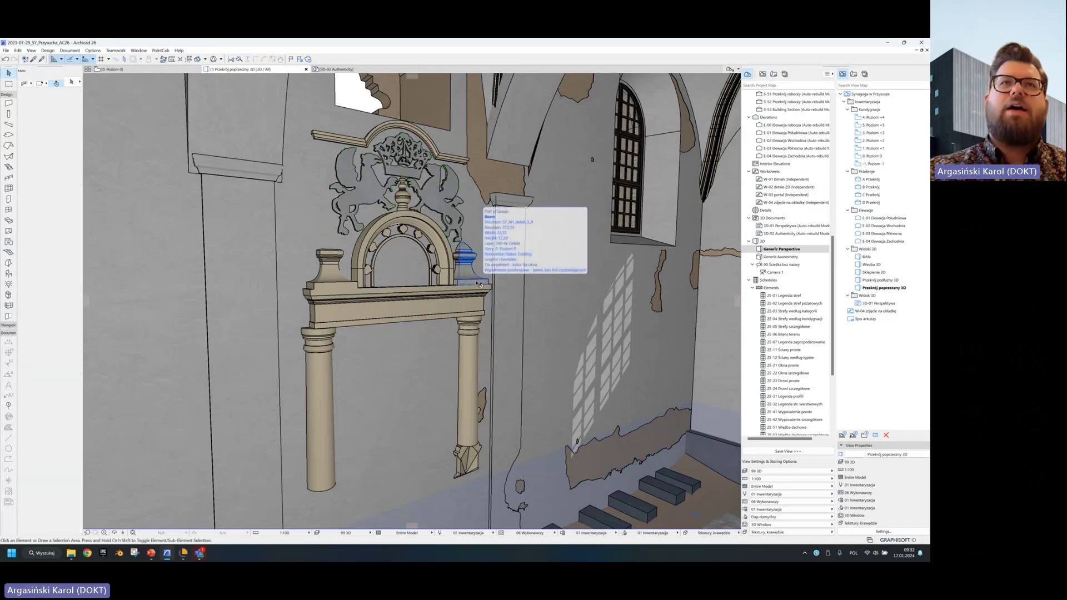
middle_click_drag(364, 205, 452, 239, "shift")
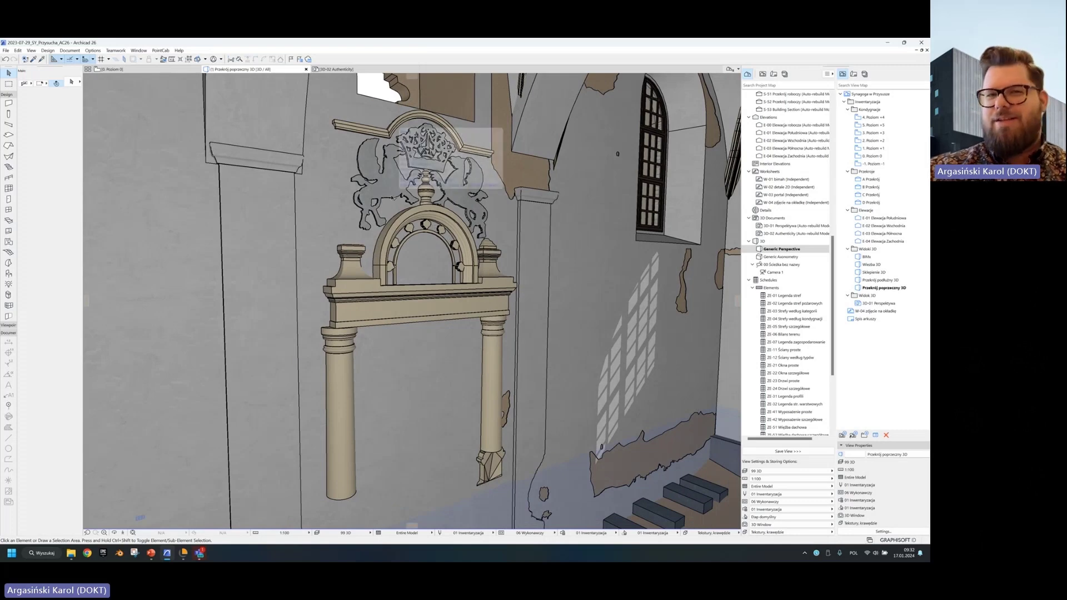
left_click(392, 197)
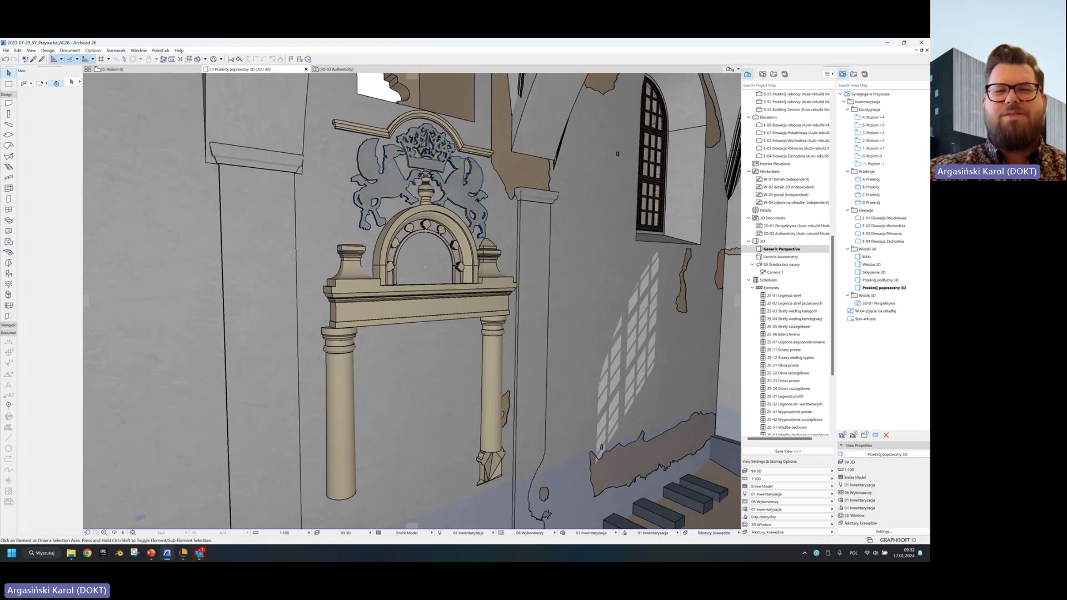
key("Escape")
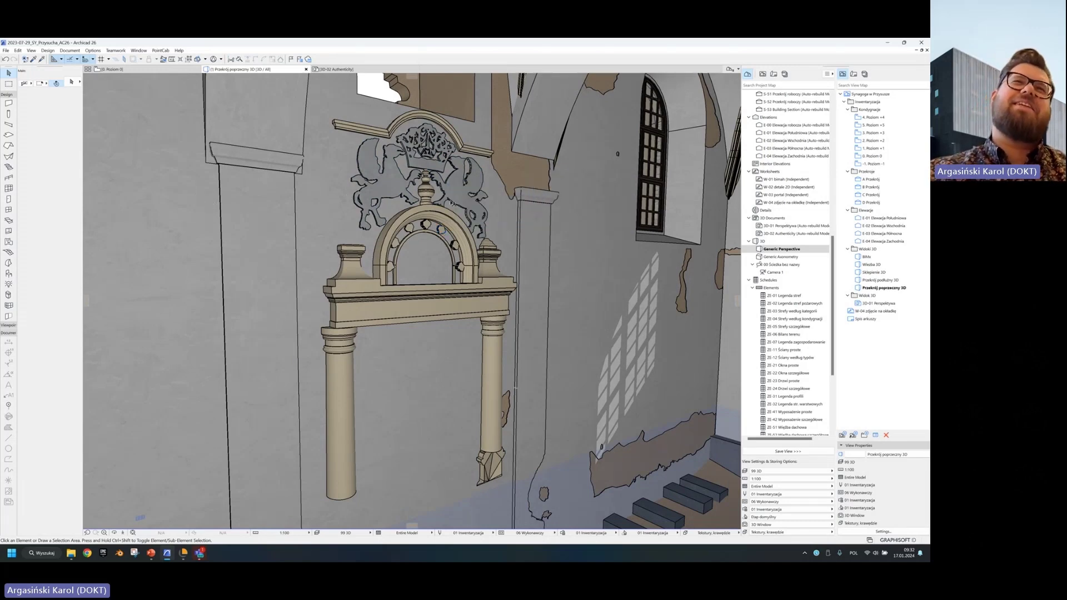
Try enabling Archicad Classification v 2.0 for the griffin ornament and browse its categories, then discard the changes.
left_click(382, 193)
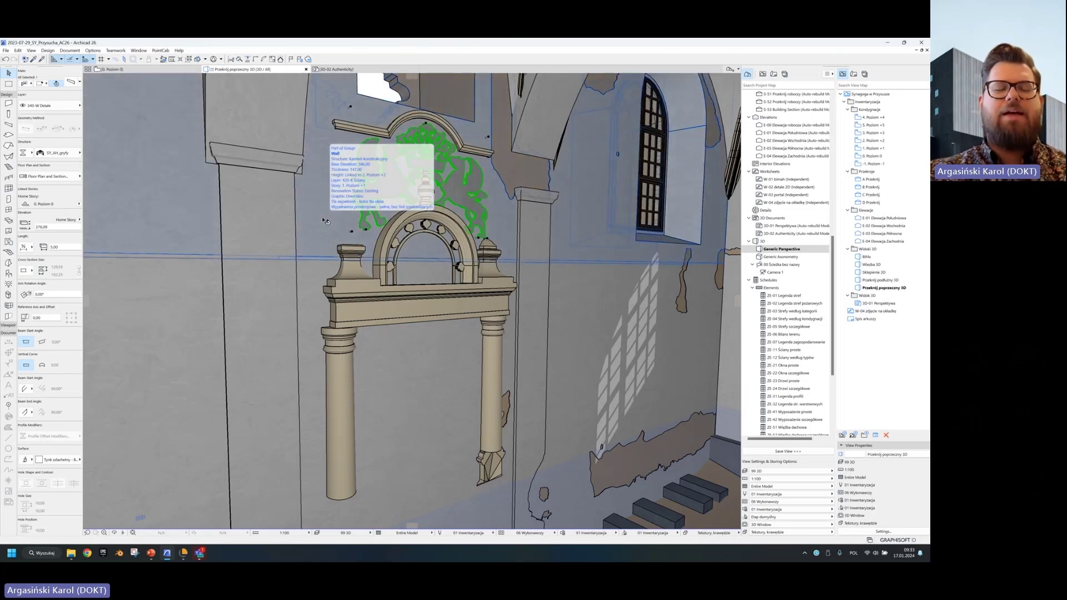
left_click(71, 83)
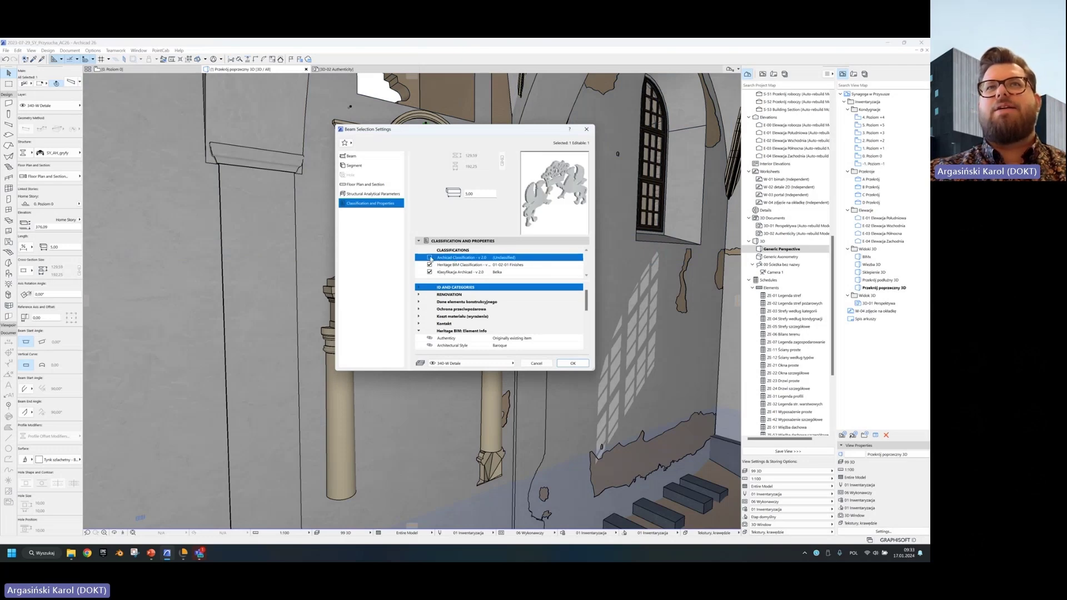
left_click(430, 258)
left_click(579, 258)
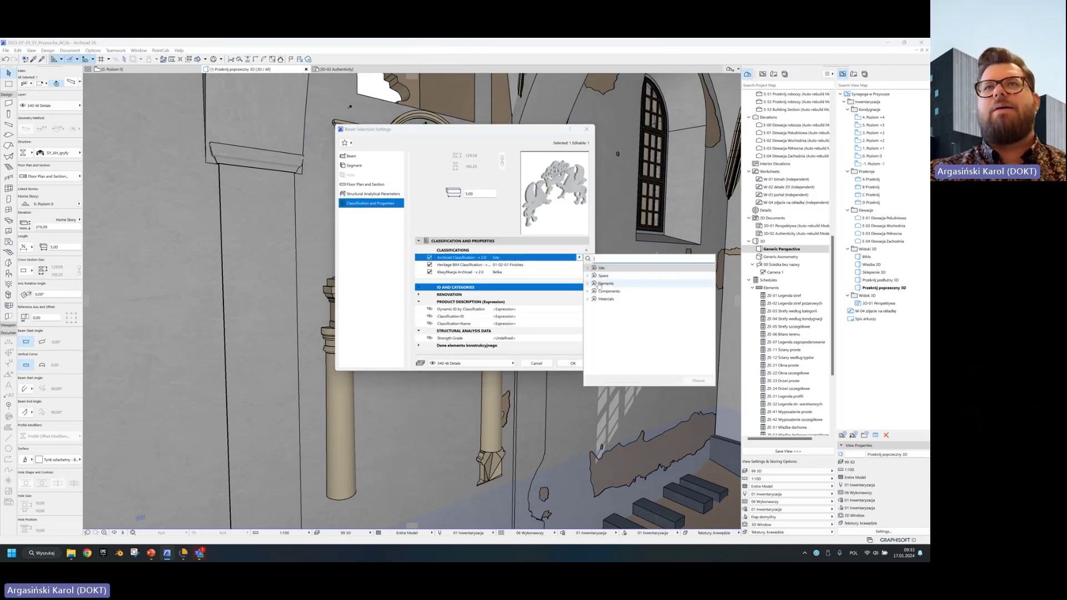
left_click(524, 234)
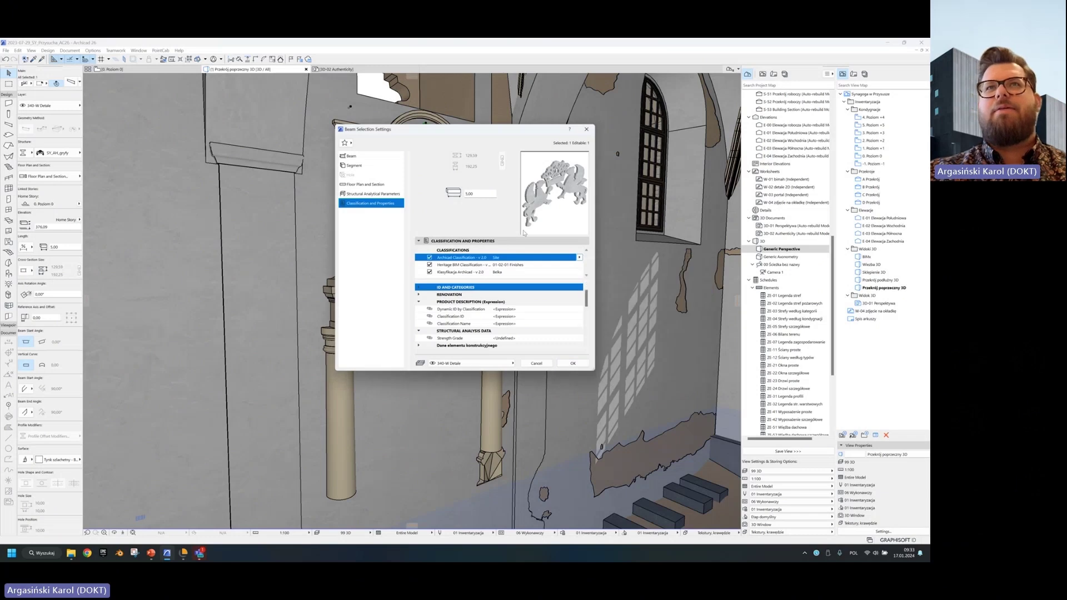
left_click(430, 257)
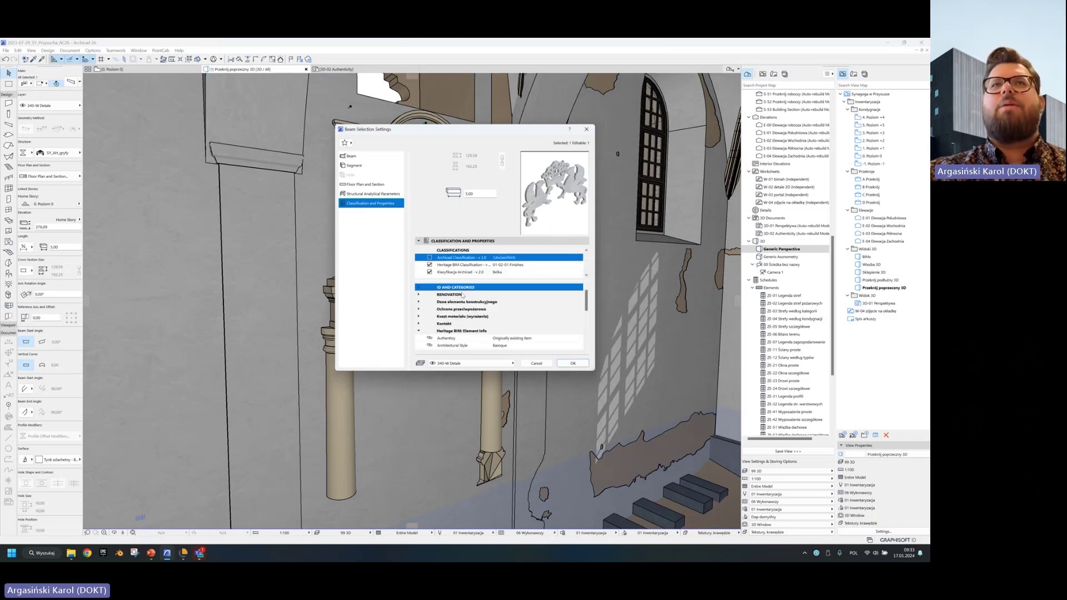
left_click(548, 364)
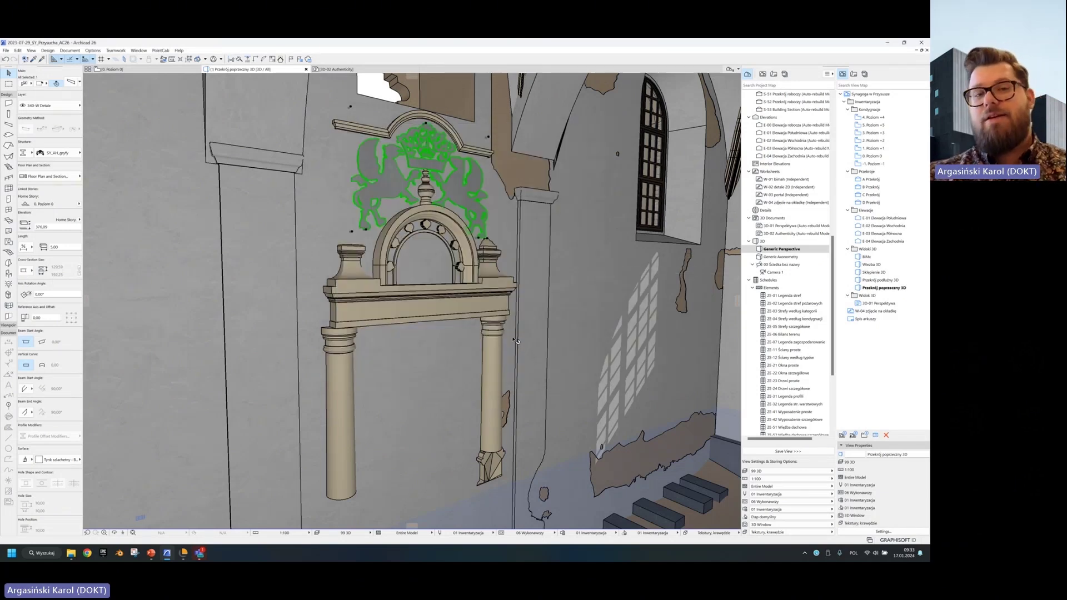
key("Escape")
Open the griffin ornament's settings and view the Authenticity options in its Heritage BIM Element Info properties.
middle_click_drag(410, 223, 410, 223)
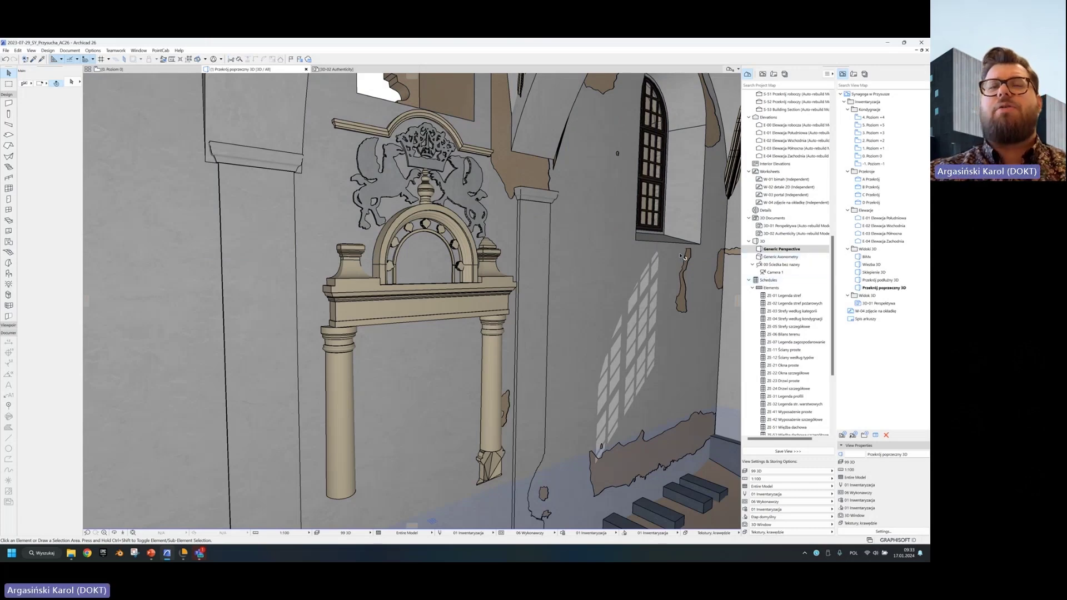
mouse_move(397, 211)
middle_mouse_down()
mouse_move(406, 213)
mouse_move(378, 215)
middle_mouse_up()
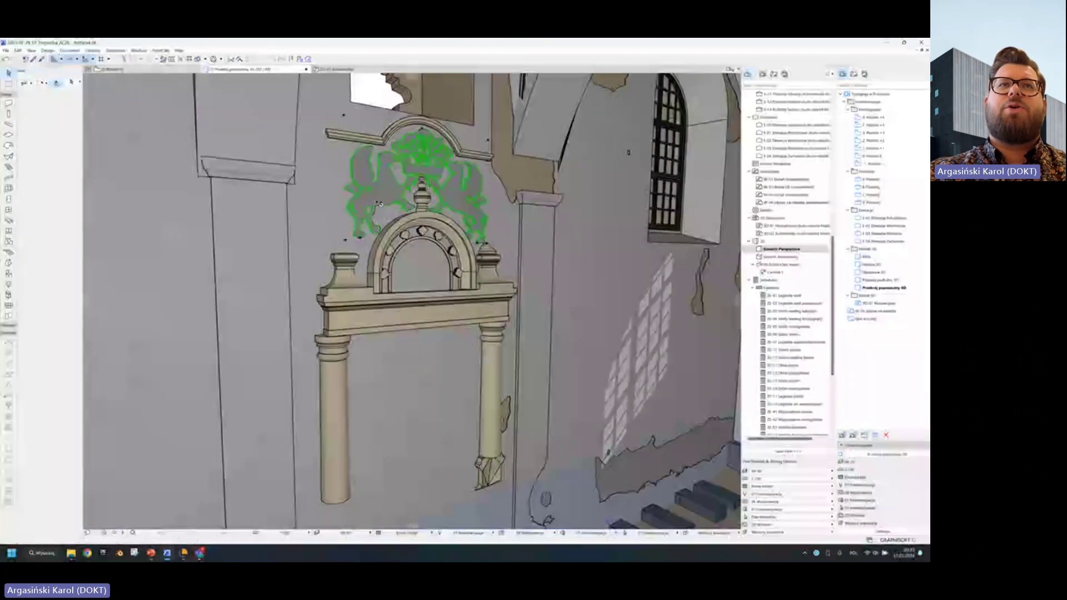
left_click(387, 211)
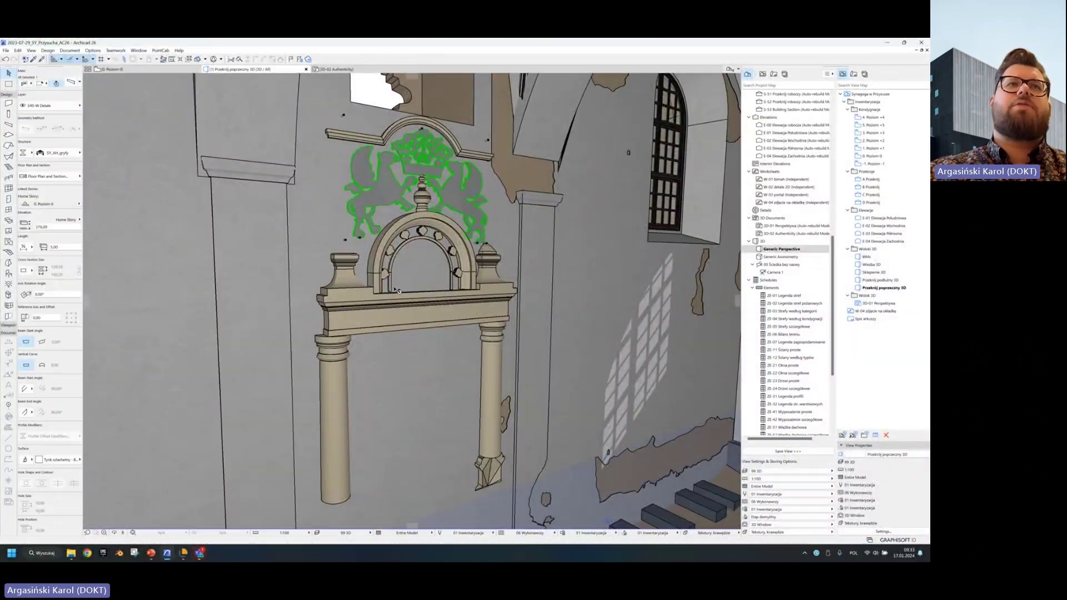
key("ctrl+t")
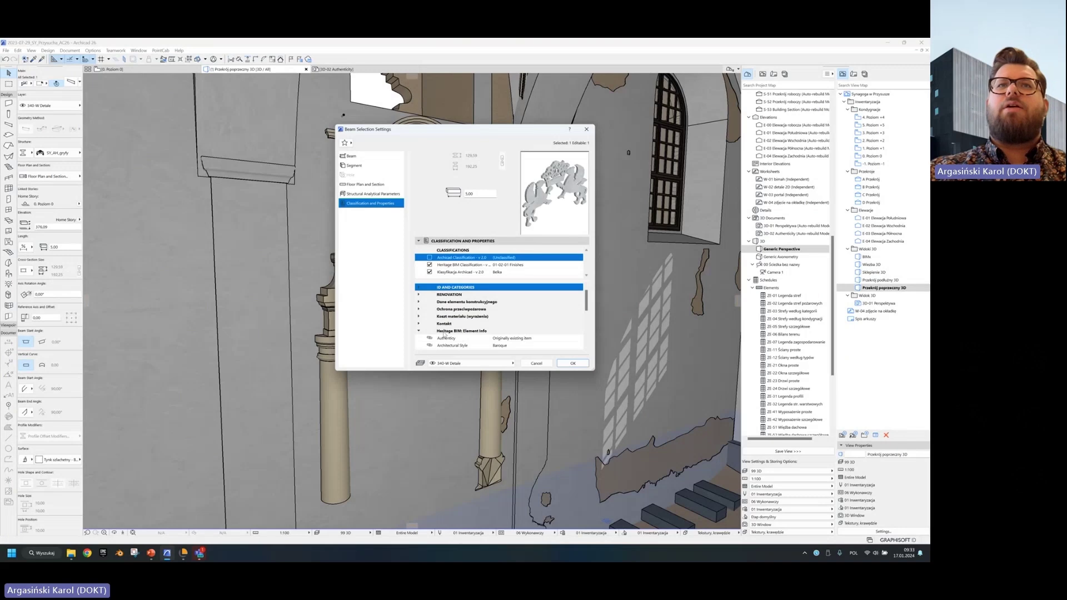
scroll(445, 334, "down", 2)
left_click(460, 288)
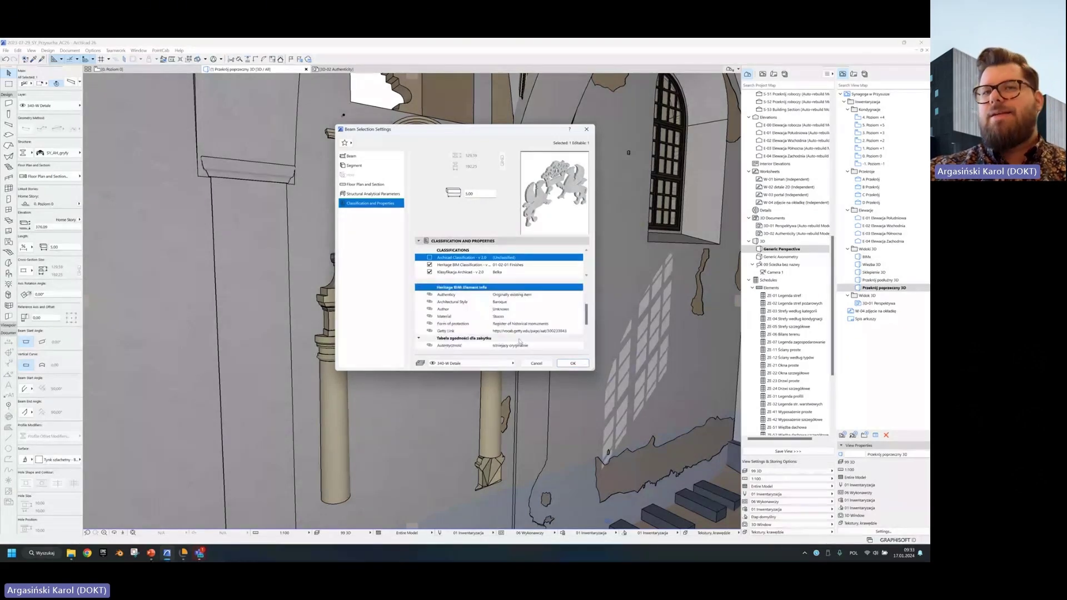
left_click(559, 295)
left_click(579, 295)
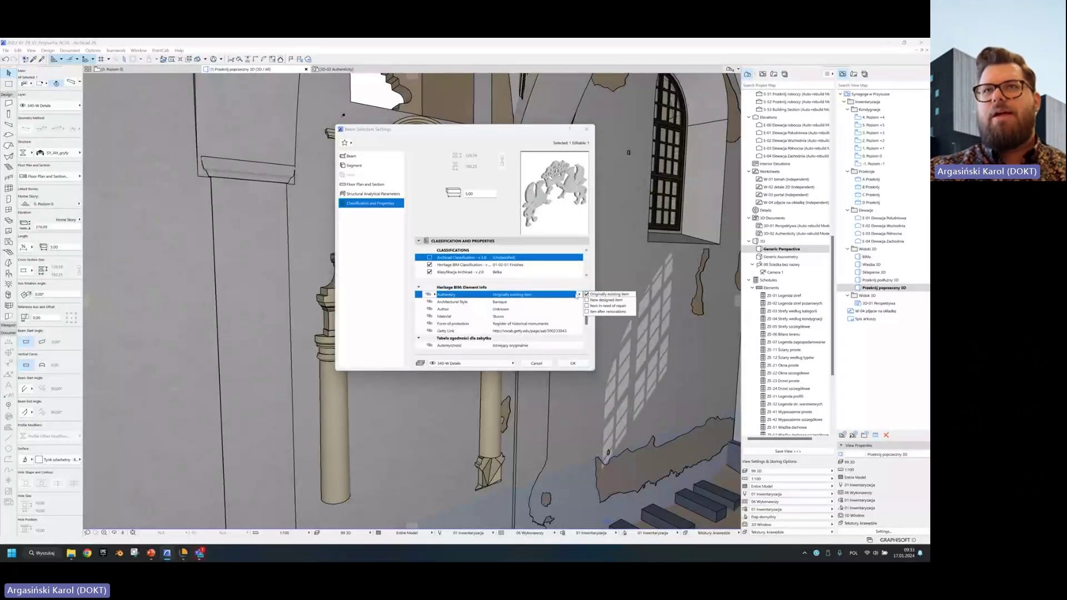
left_click(580, 295)
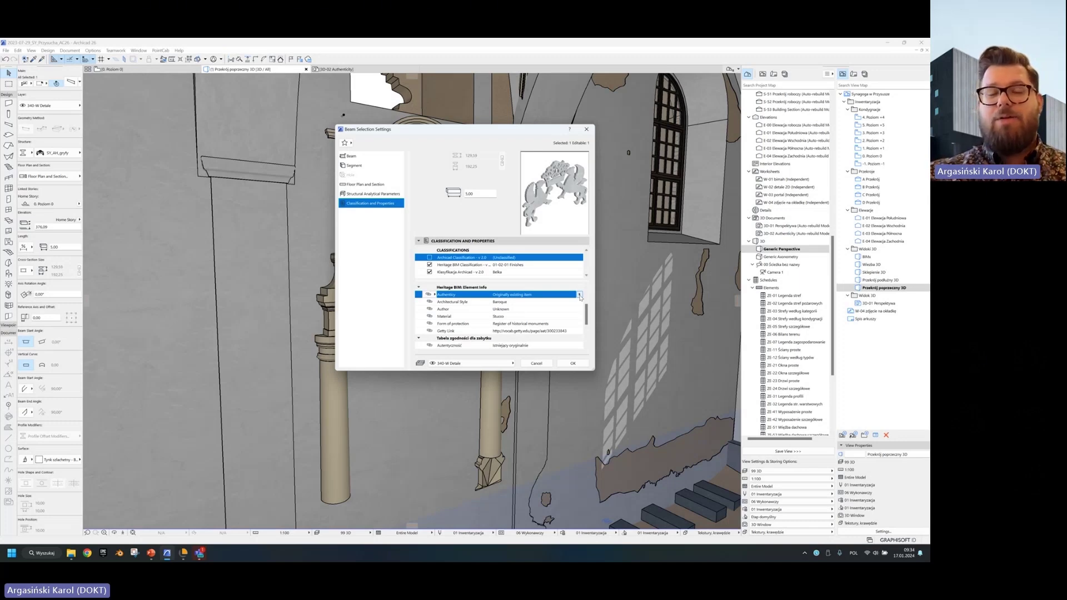
Review the ornament's Architectural Style and Author properties, then close the settings without changes and deselect it.
left_click(578, 302)
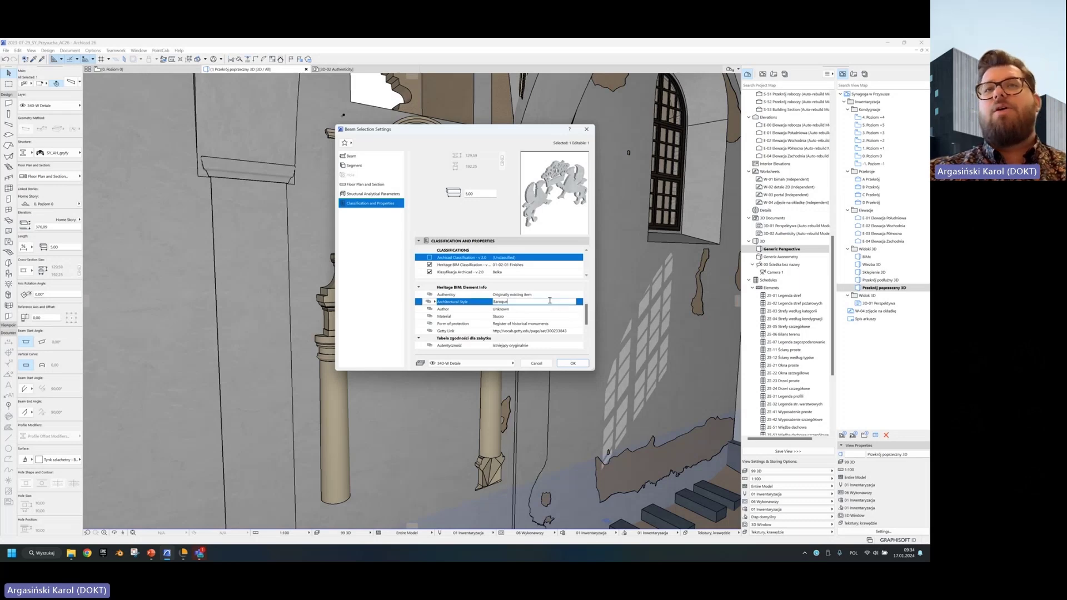
left_click(509, 309)
left_click(512, 302)
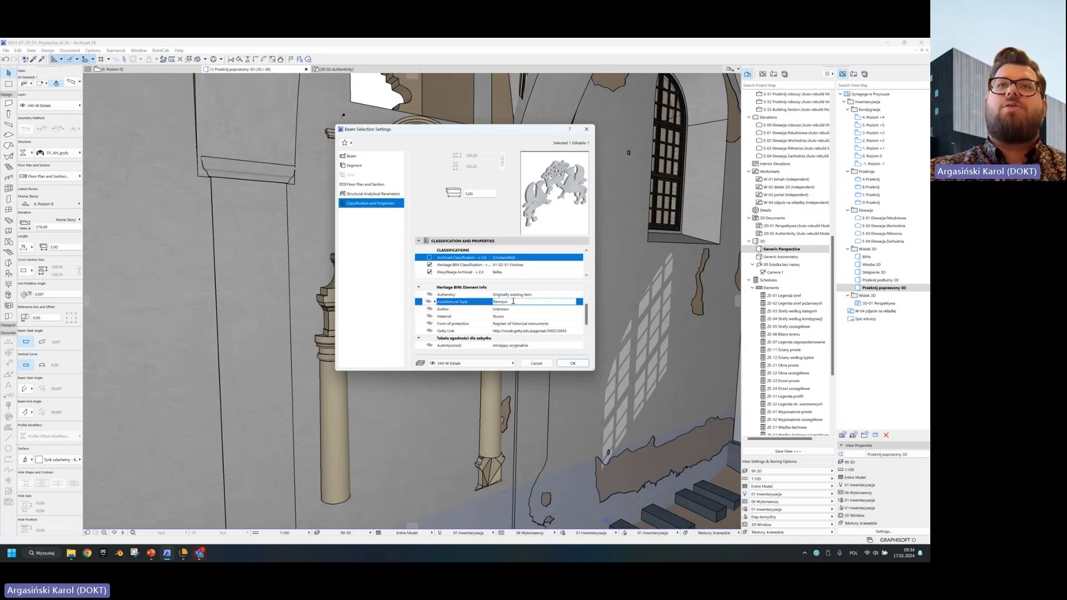
left_click(512, 308)
key("Escape")
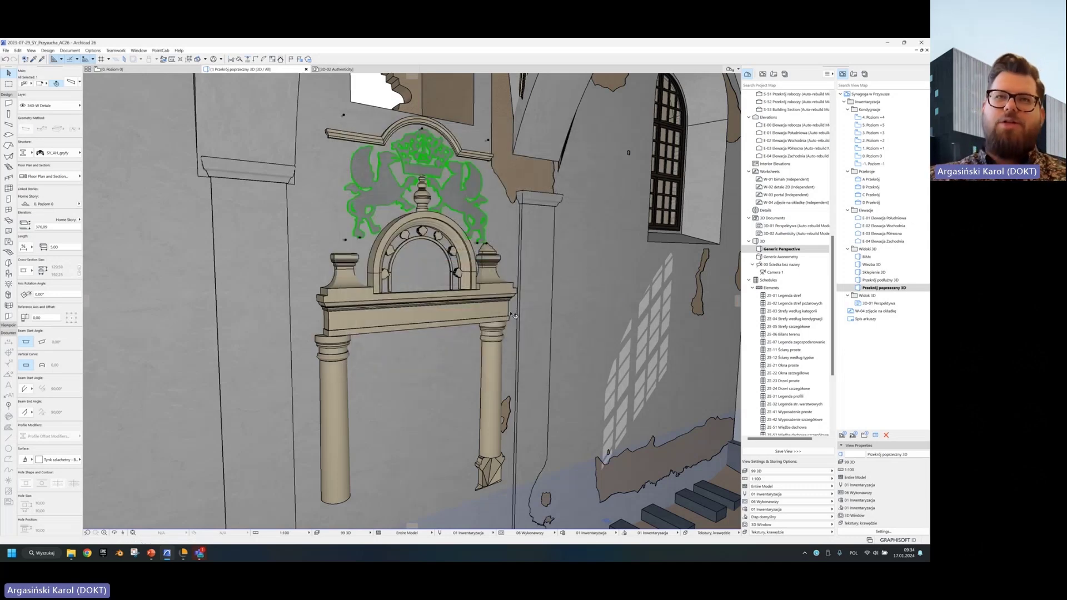
key("Escape")
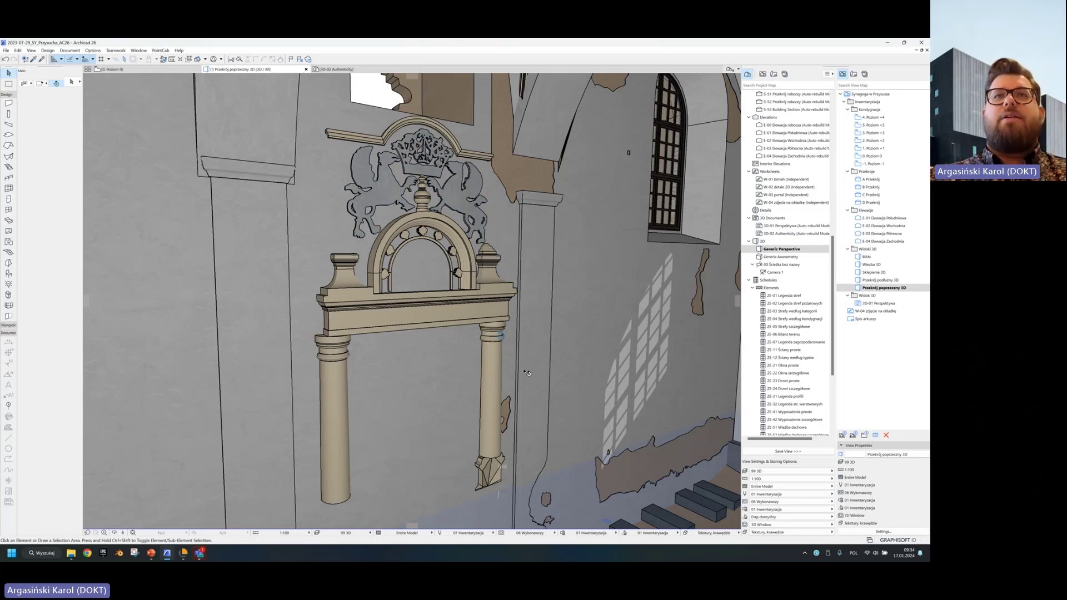
Open the graphic override combinations and review the new, repaired, needs-repair and unclassified item rules of the 99 HBIM combination.
middle_click_drag(527, 386, 524, 355, "shift")
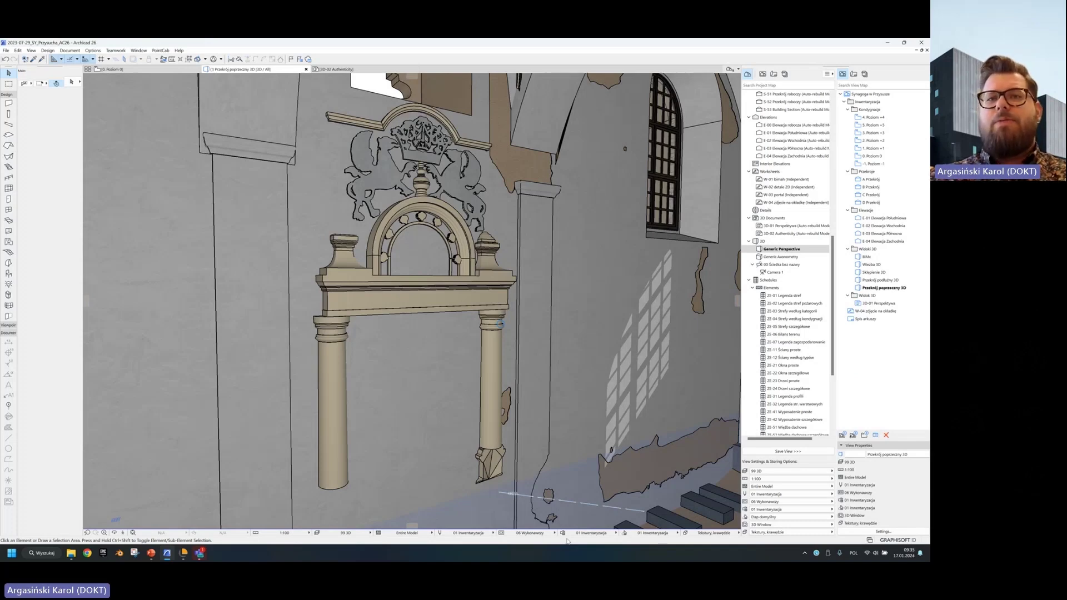
left_click(564, 533)
left_click(357, 365)
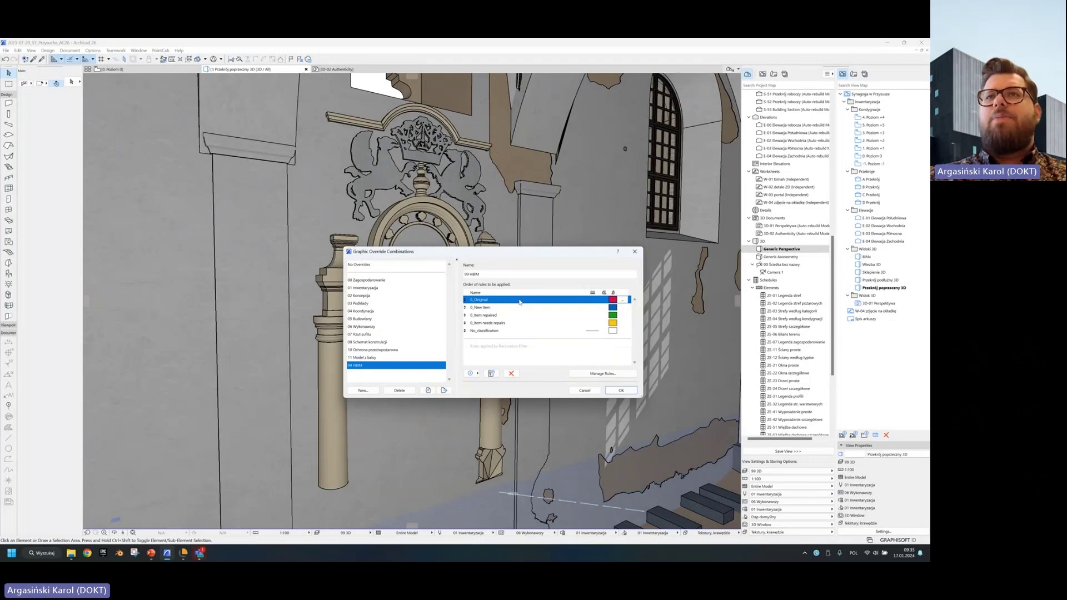
left_click(485, 308)
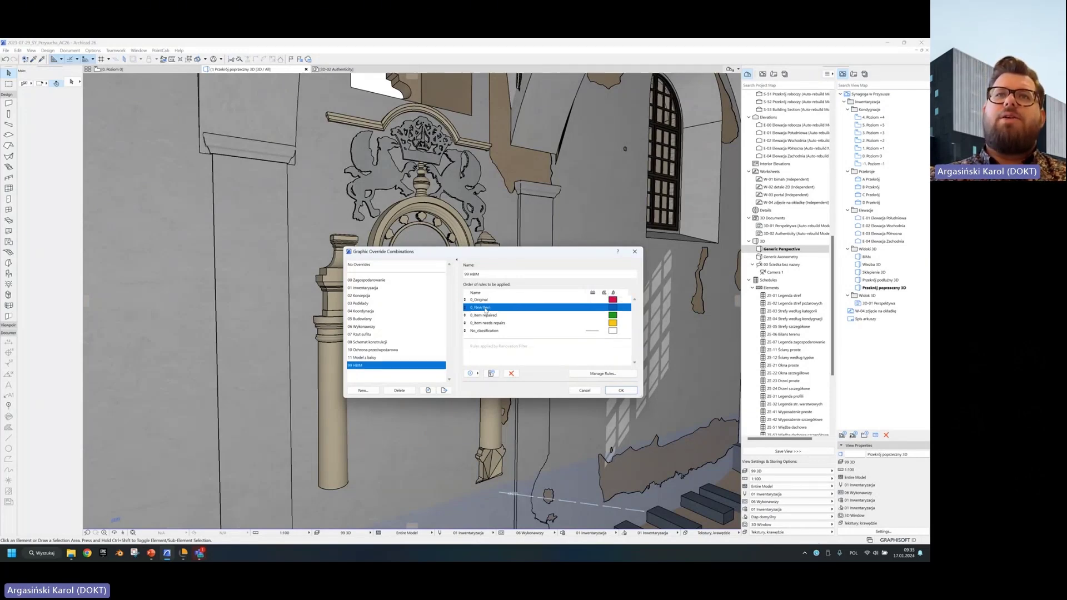
left_click(487, 316)
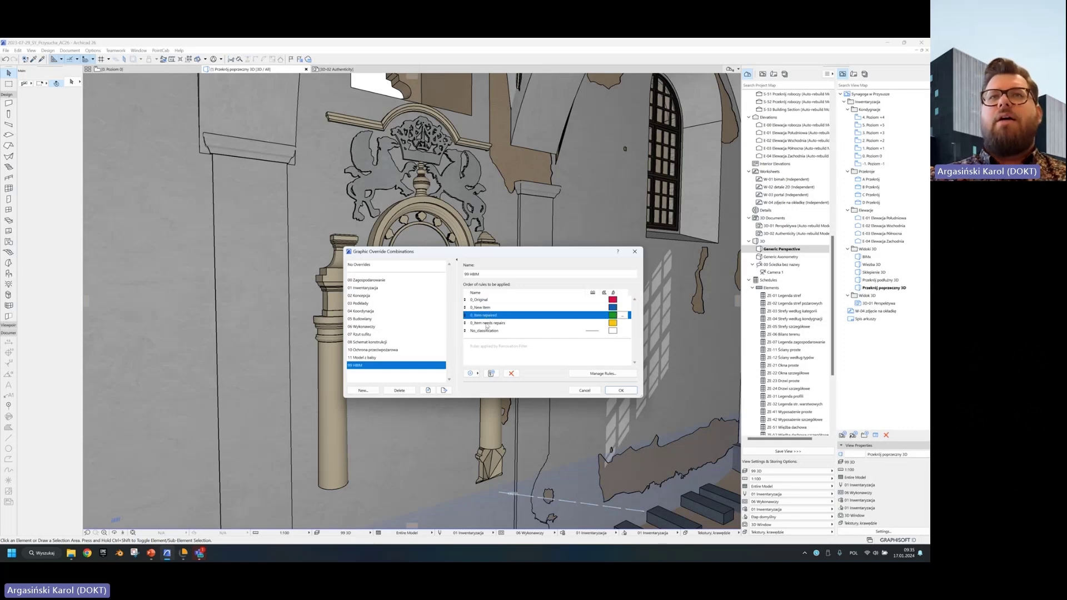
left_click(486, 324)
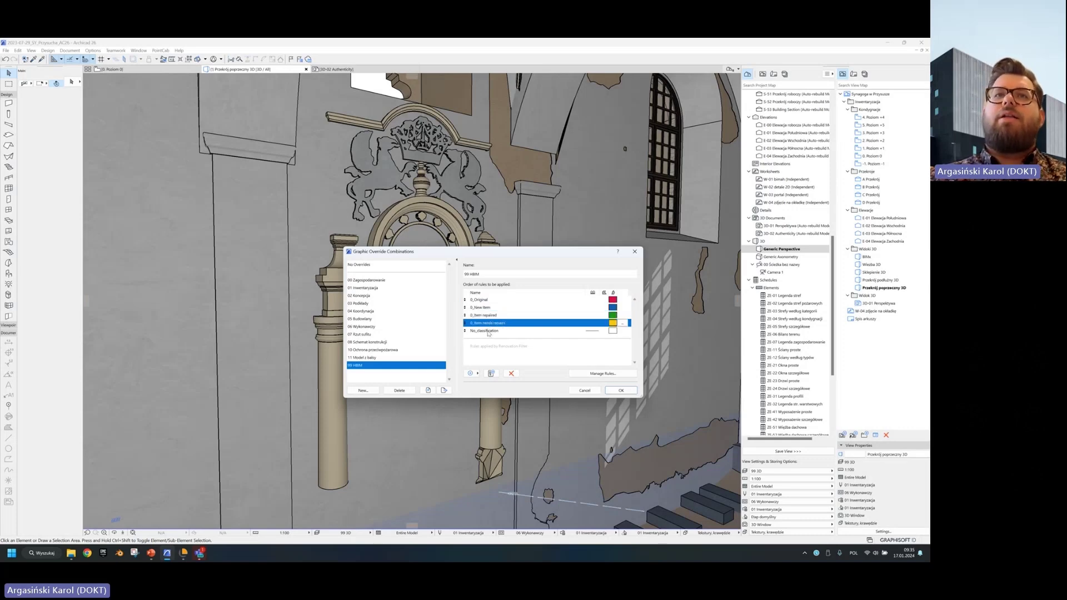
left_click(487, 331)
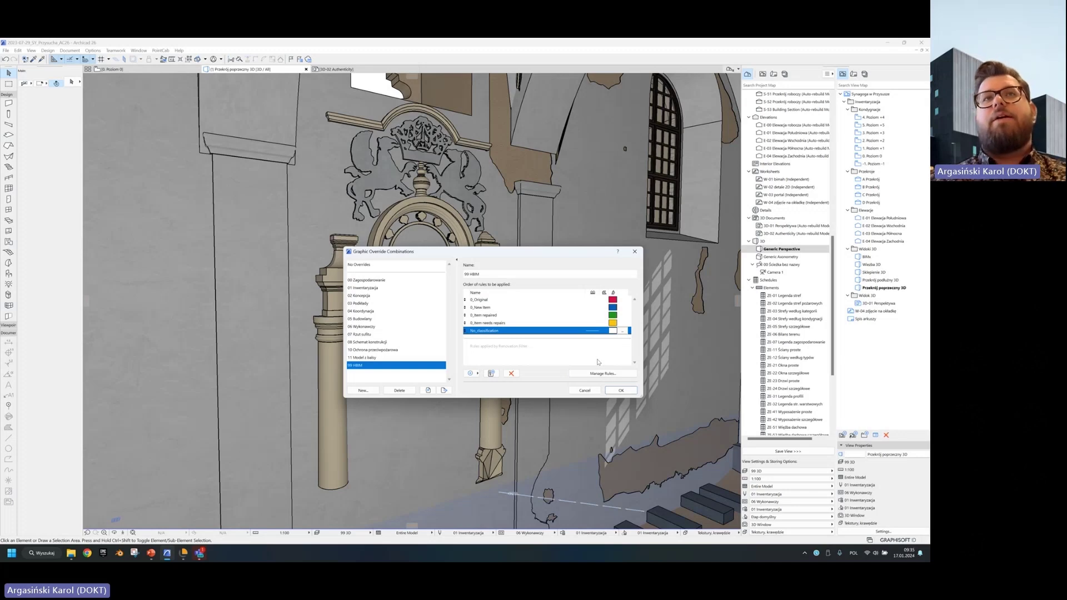
left_click_drag(539, 253, 532, 256)
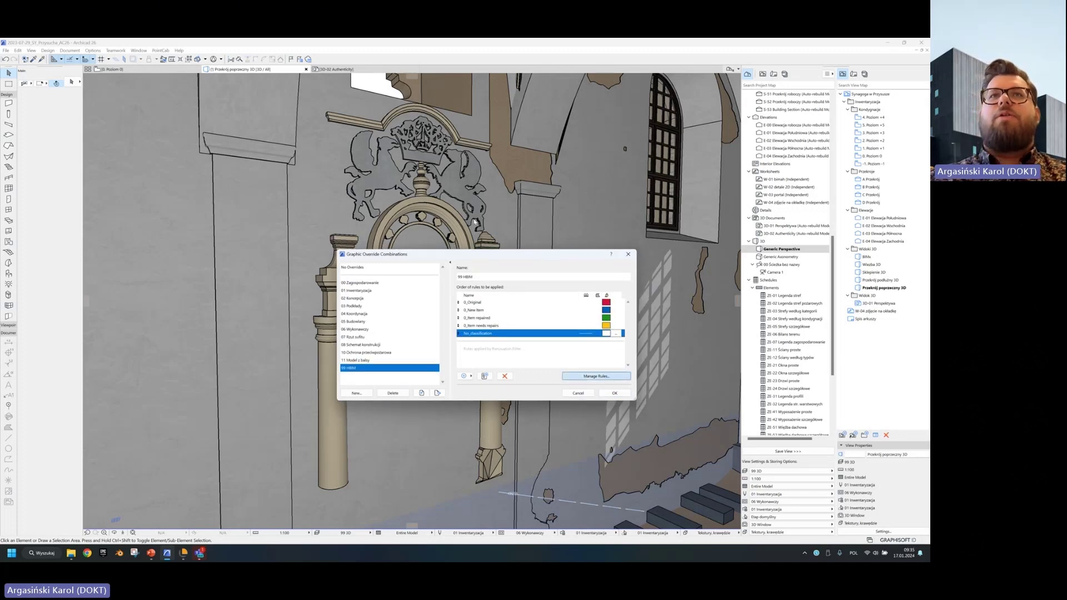
Open the override rules and examine the criteria of No_classification, 0_Item needs repairs, 0_Item repaired, 0_New item and 0_Original.
left_click(596, 377)
left_click(259, 251)
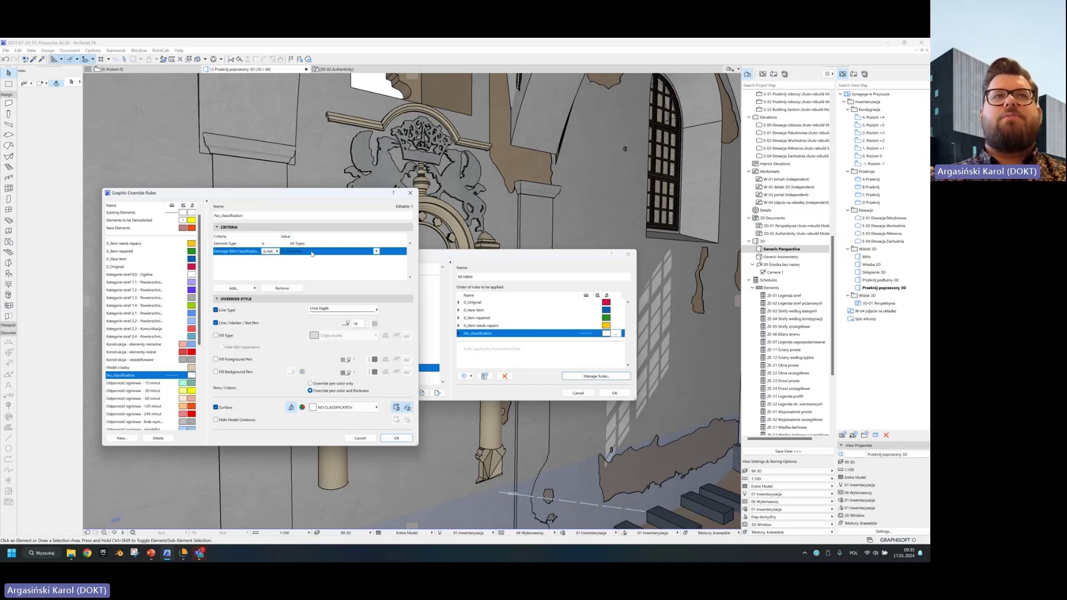
left_click(115, 243)
left_click(117, 251)
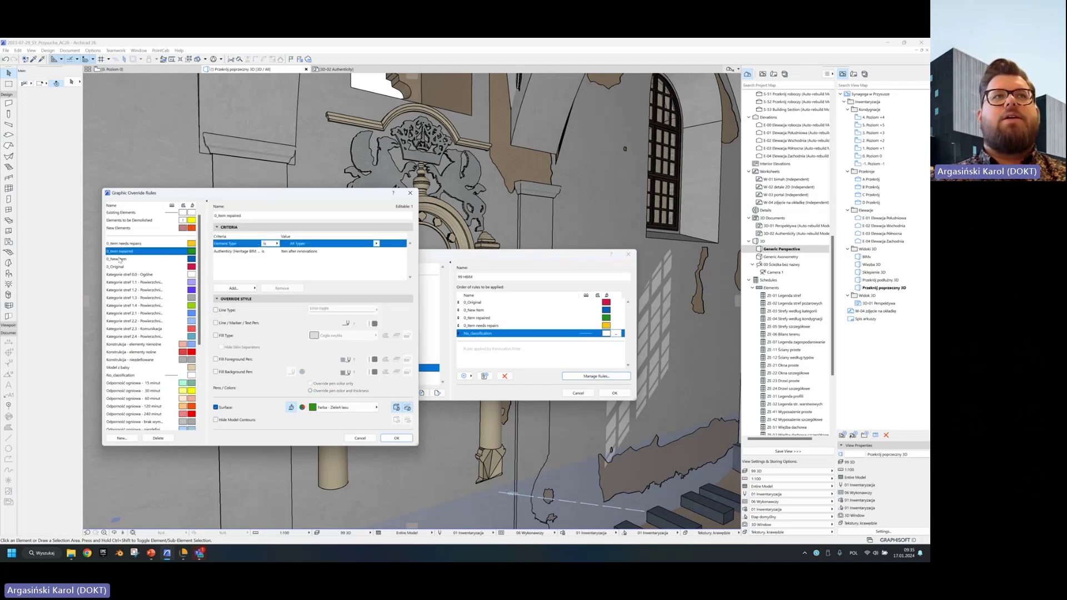
left_click(118, 259)
left_click(117, 267)
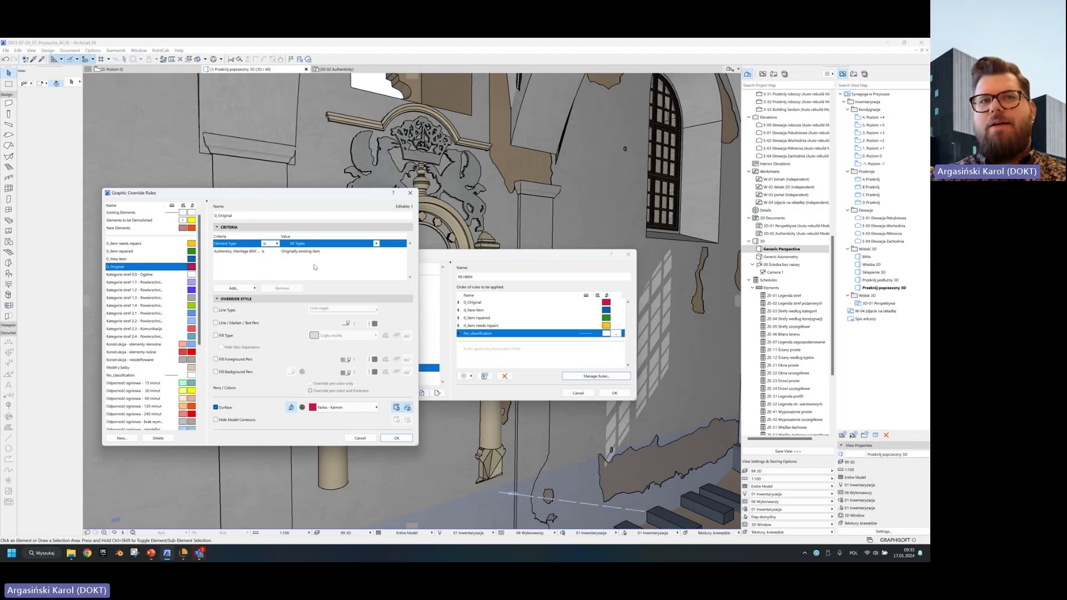
Close the override rules without changes and apply the 99 HBIM graphic override combination to the 3D view.
left_click(360, 438)
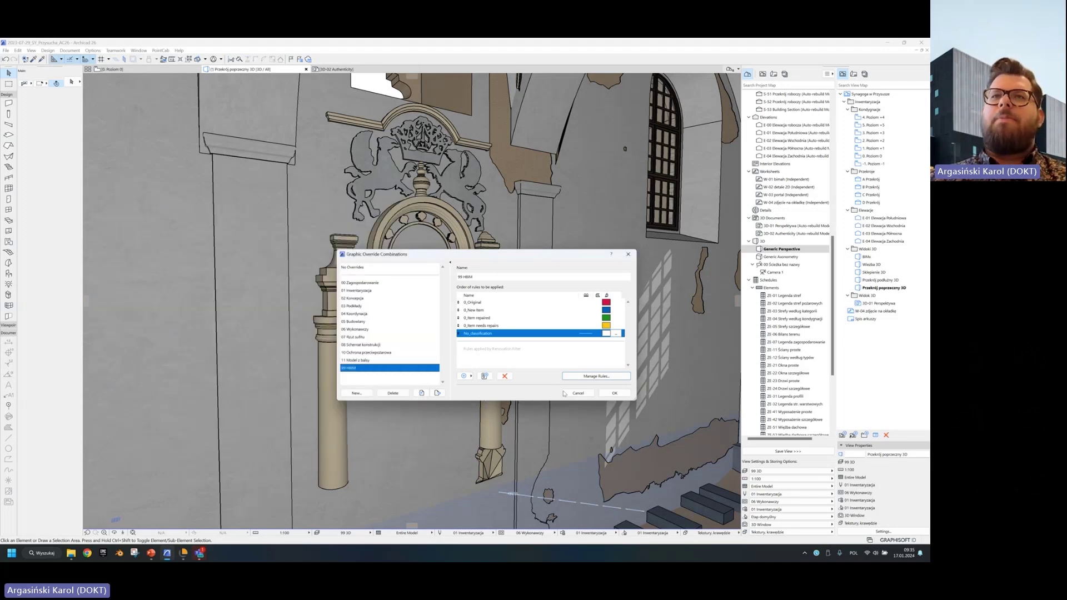
left_click(614, 393)
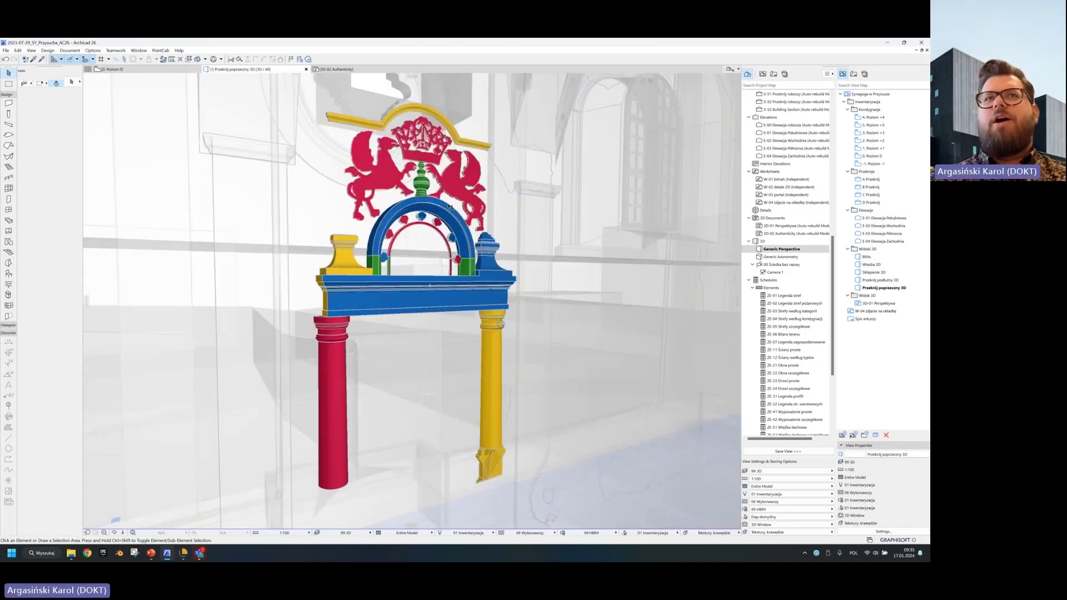
mouse_move(446, 298)
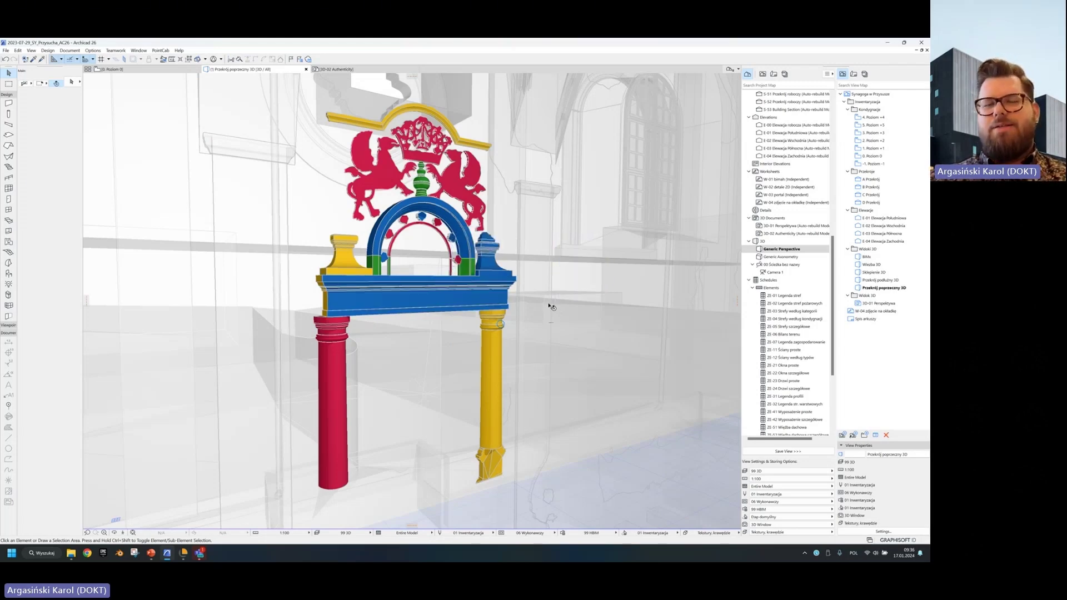
mouse_move(550, 306)
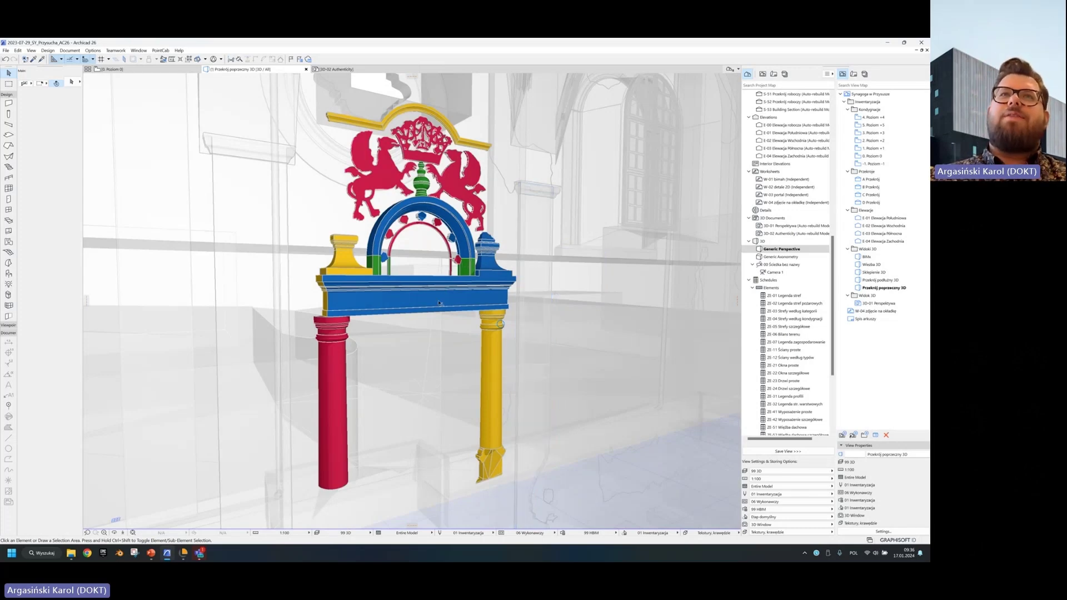
Open the 3D-02 Authenticity document, try to label the blue entablature, and set the renovation filter to Etap domyślny.
double_click(783, 233)
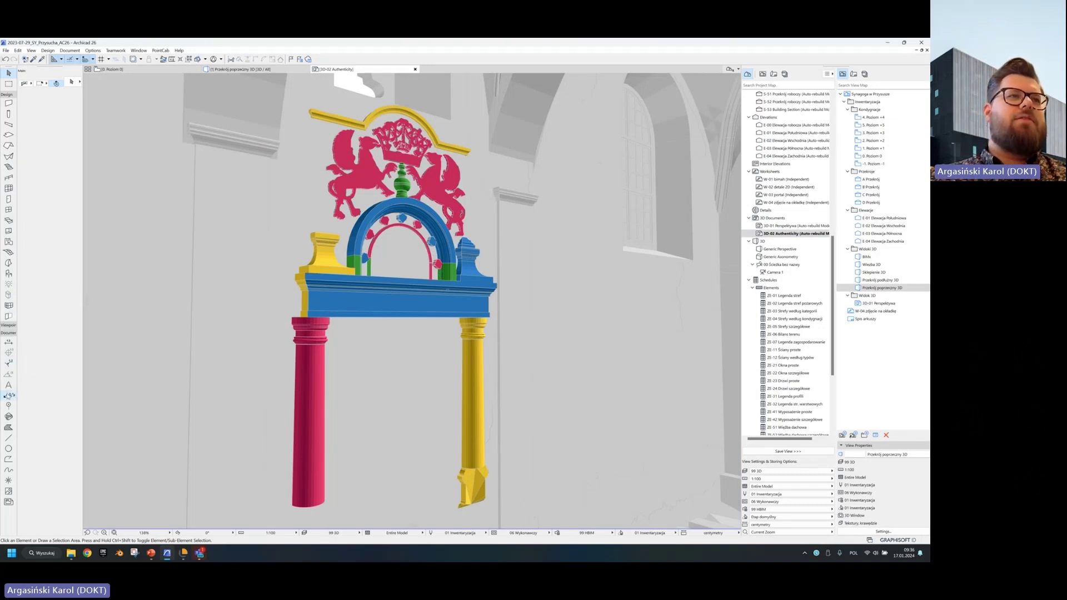
left_click(8, 395)
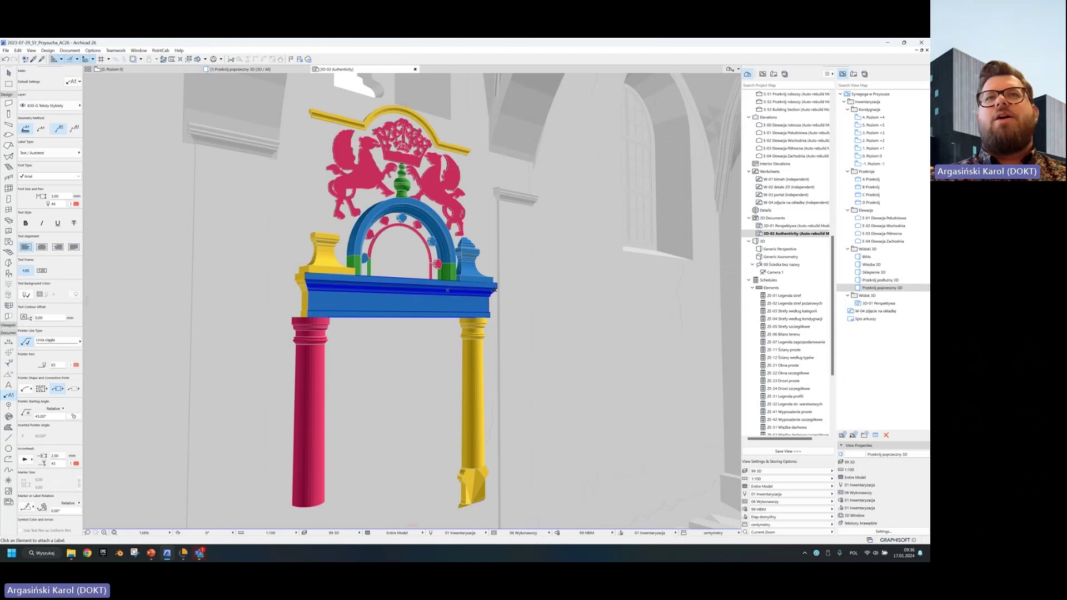
left_click(448, 290)
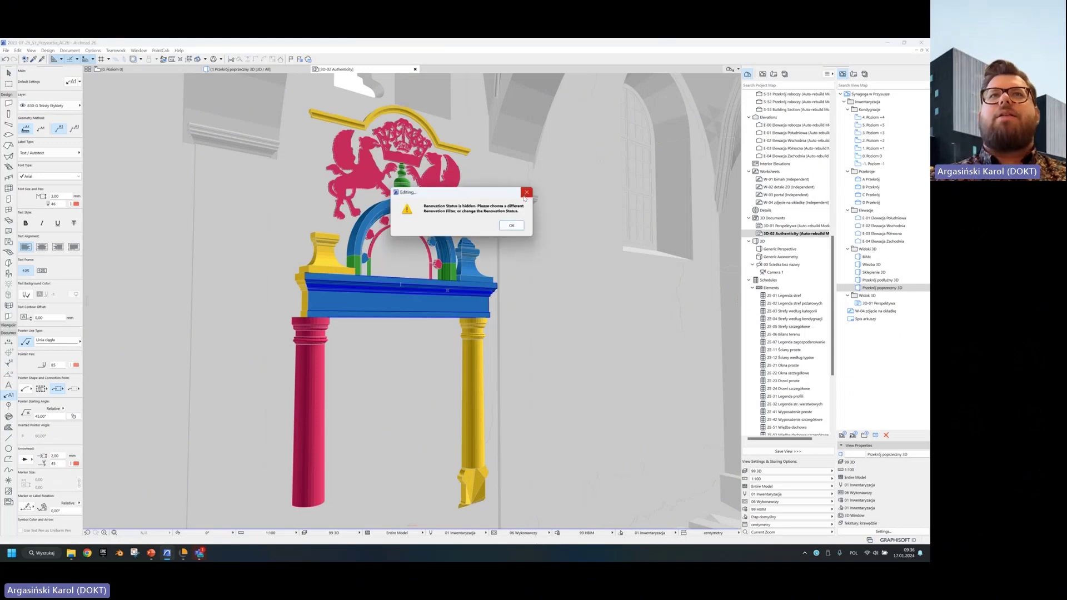
left_click(516, 227)
left_click(649, 535)
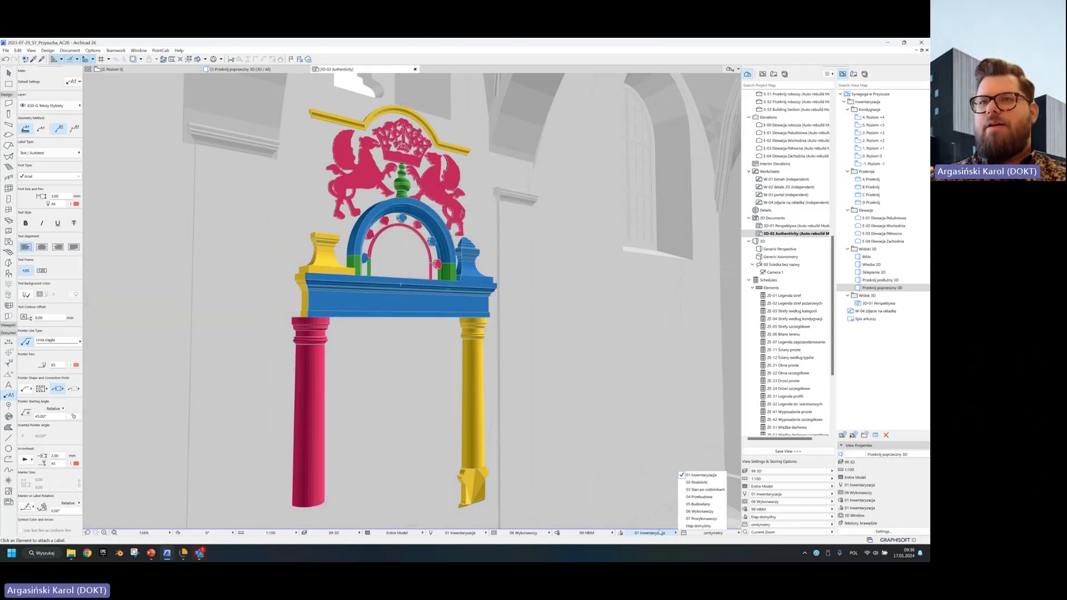
left_click(654, 525)
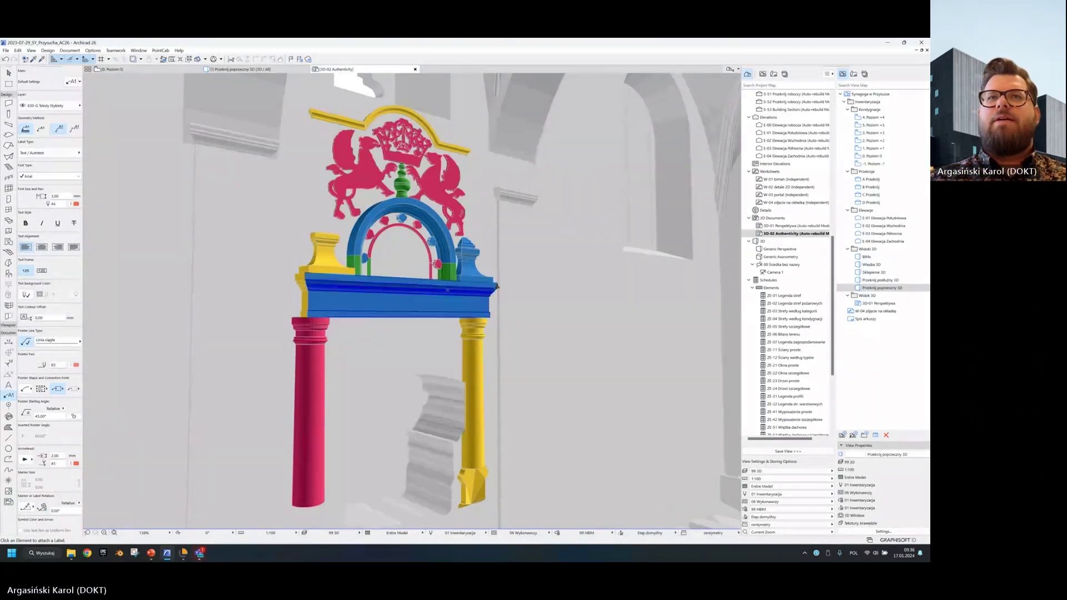
Attach a label to the blue entablature and replace its text with the Authenticity autotext from Heritage BIM Element Info.
left_click(496, 287)
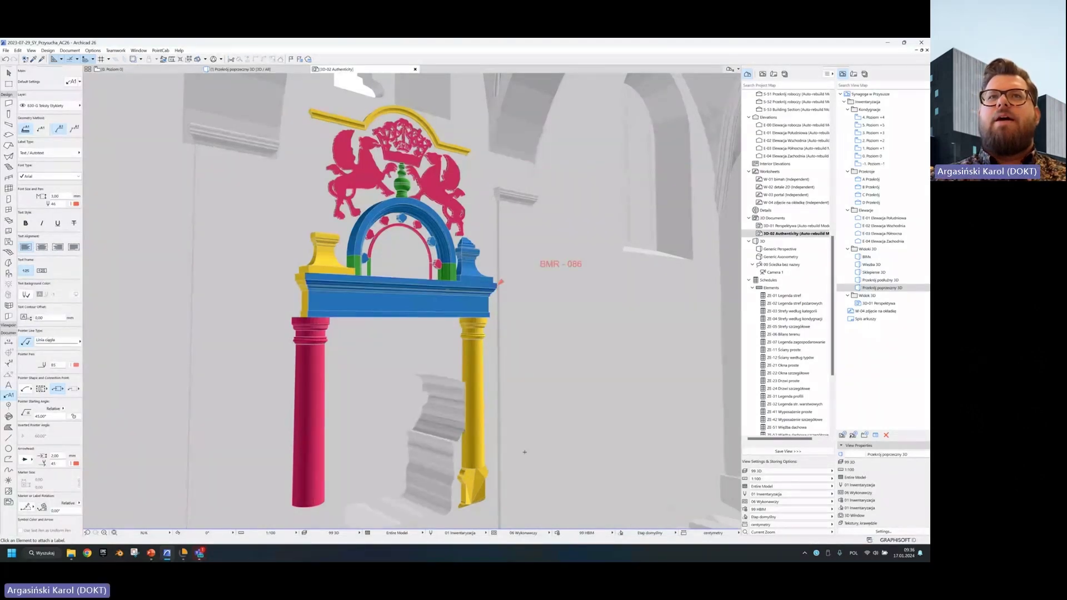
left_click(543, 243)
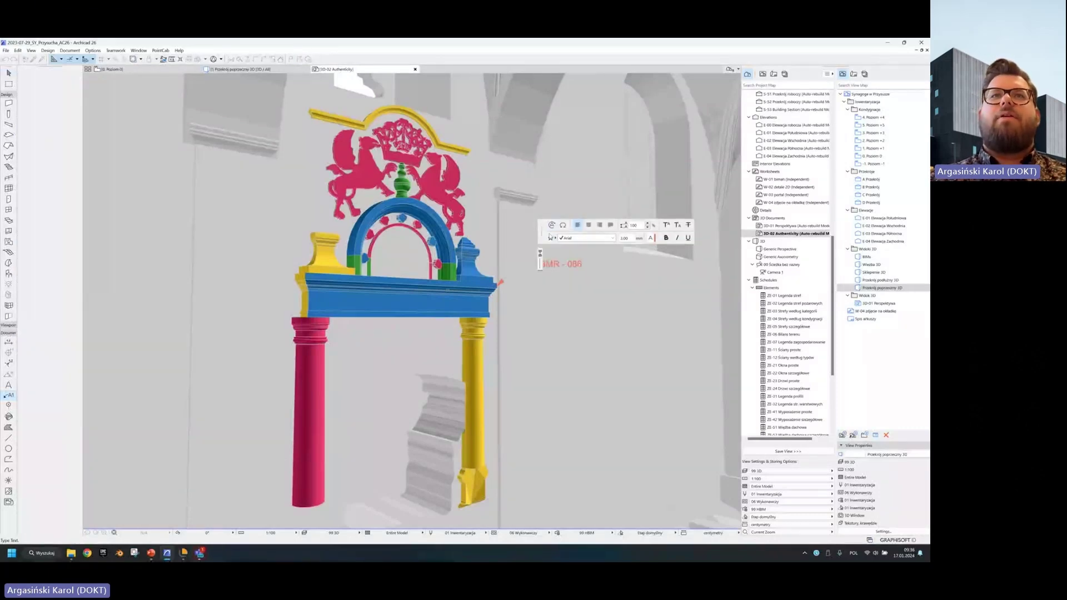
left_click(550, 238)
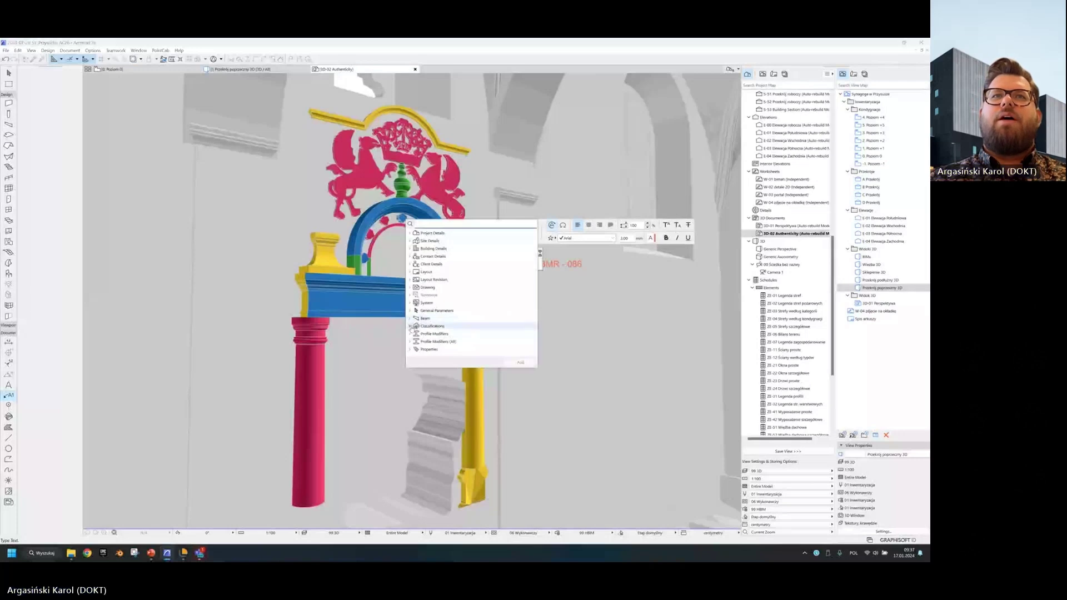
left_click(410, 350)
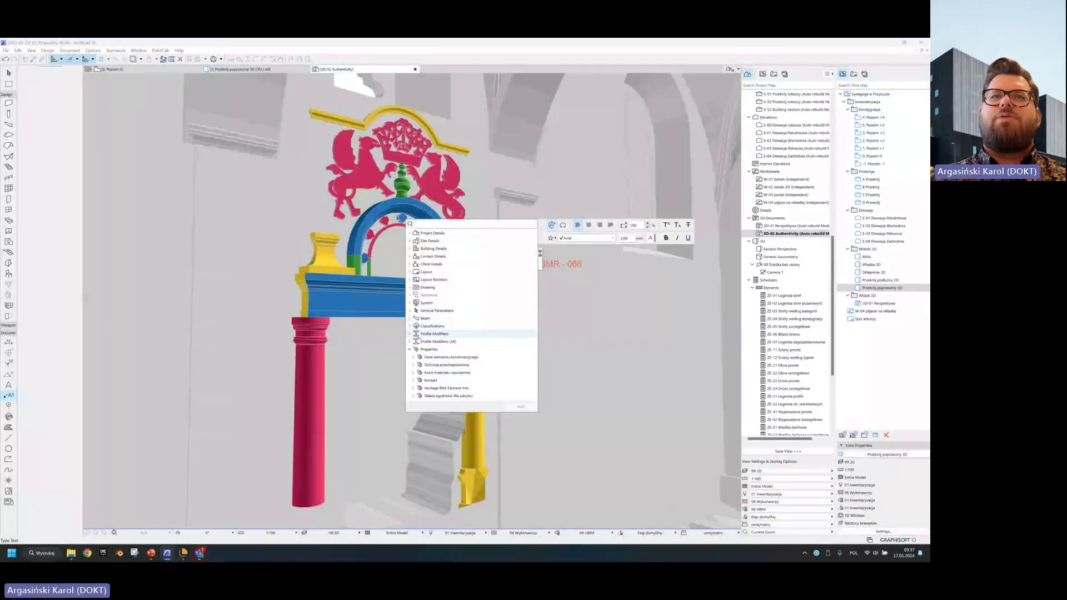
left_click(413, 389)
left_click(437, 396)
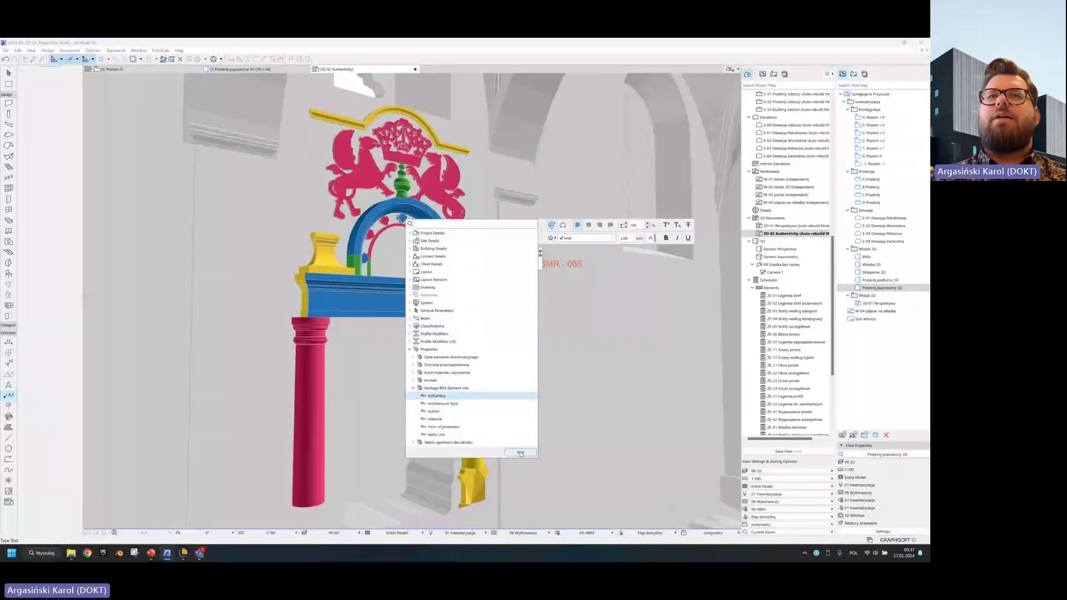
left_click(520, 452)
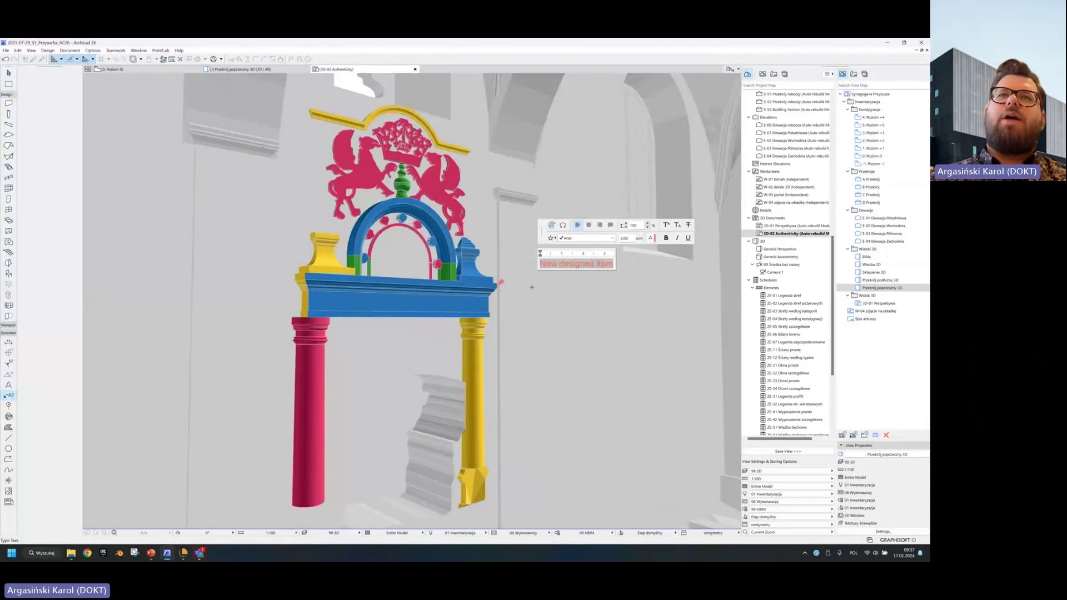
left_click(533, 279)
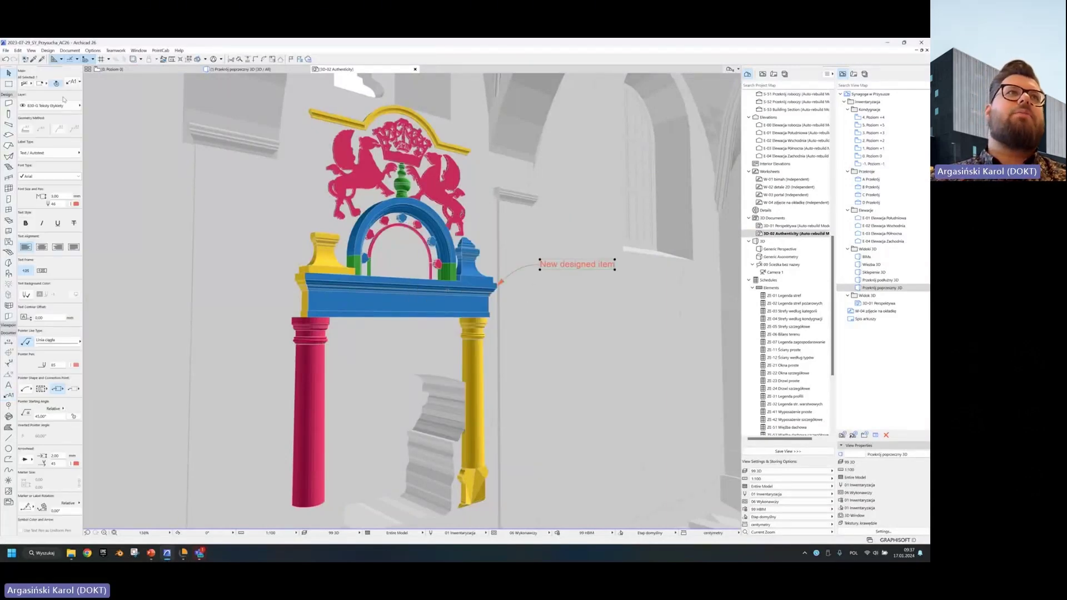
Save the authenticity label's settings as a new favorite named HBIM and confirm the label settings.
left_click(80, 83)
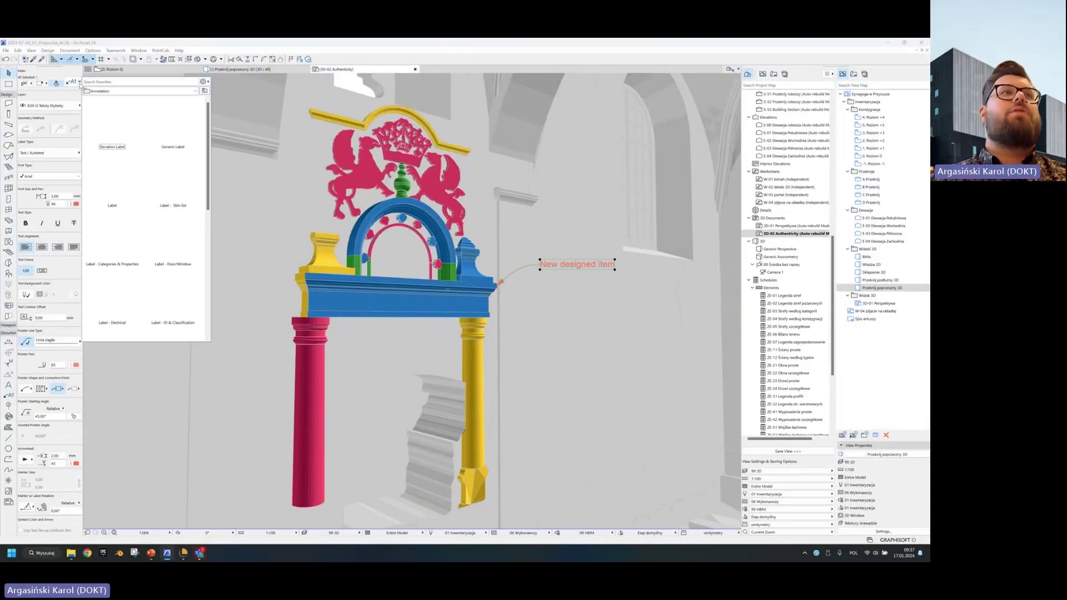
left_click(80, 82)
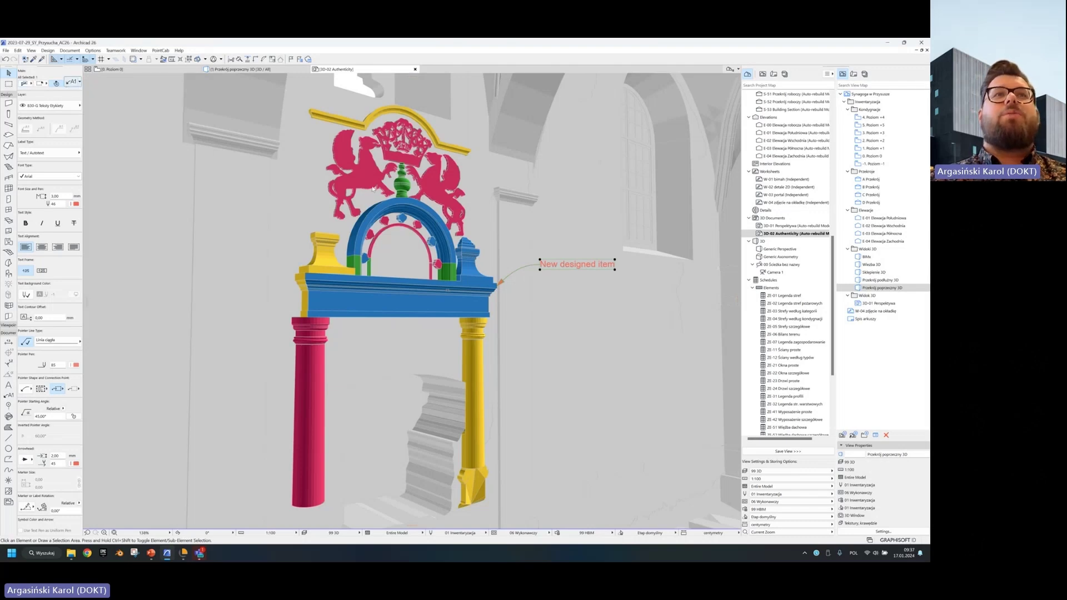
left_click(71, 82)
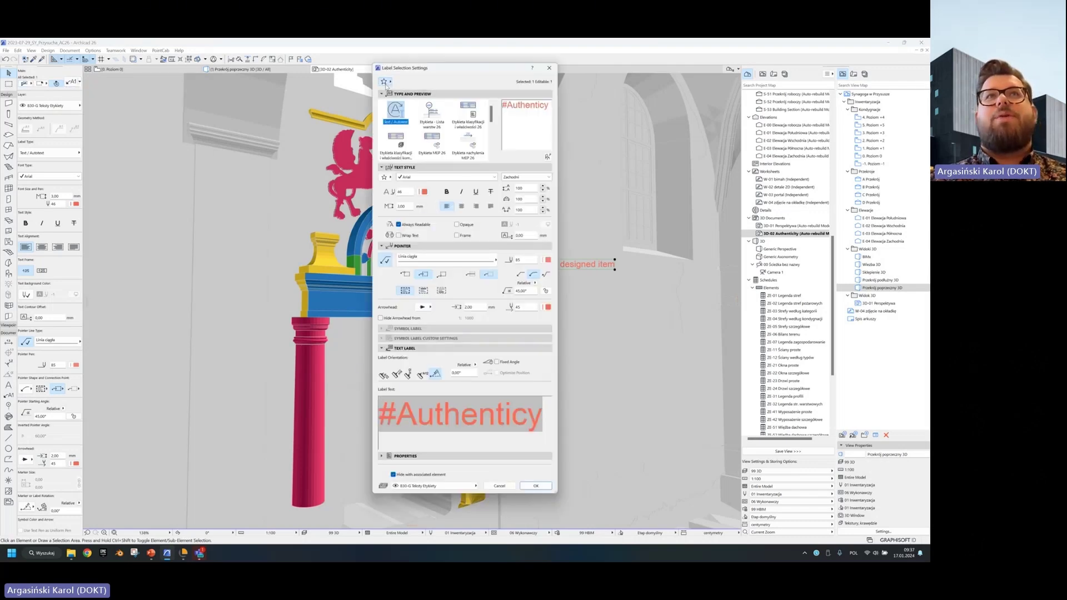
left_click(386, 83)
left_click(255, 336)
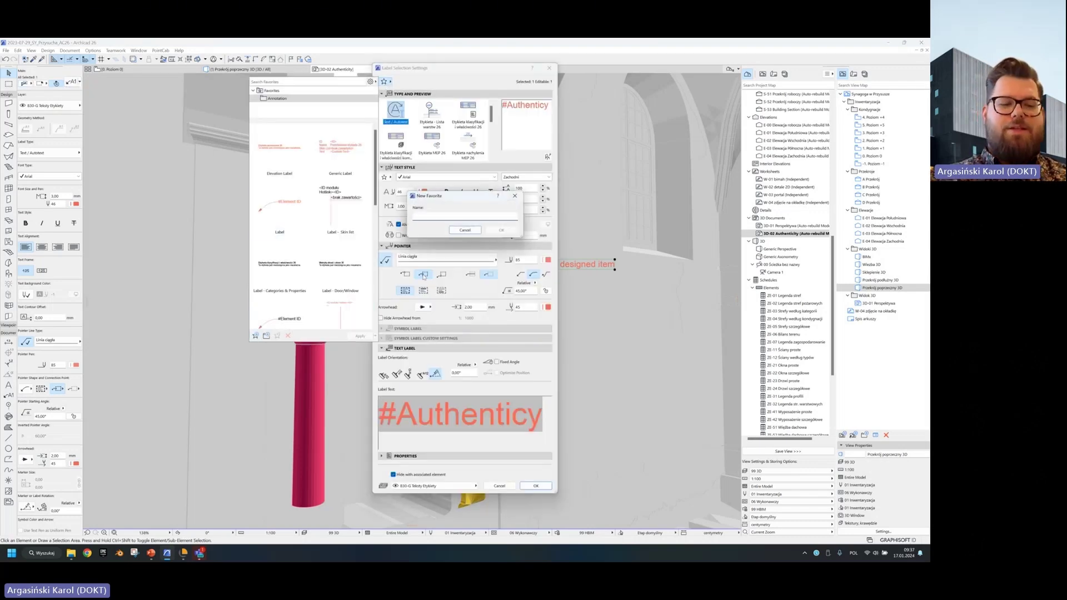
type("HBIM")
key("Return")
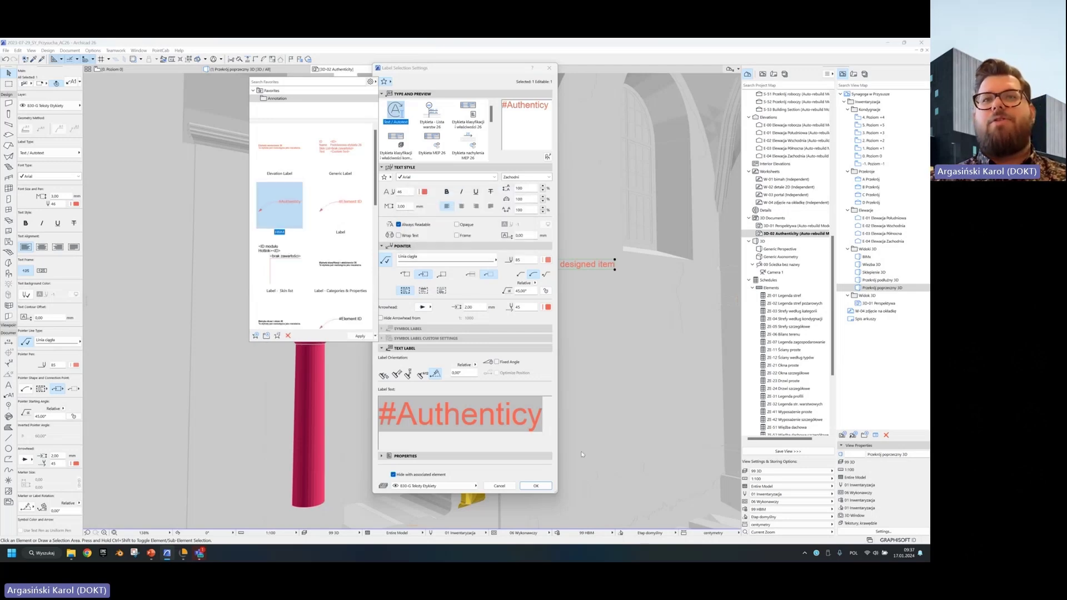
left_click(546, 489)
left_click(542, 487)
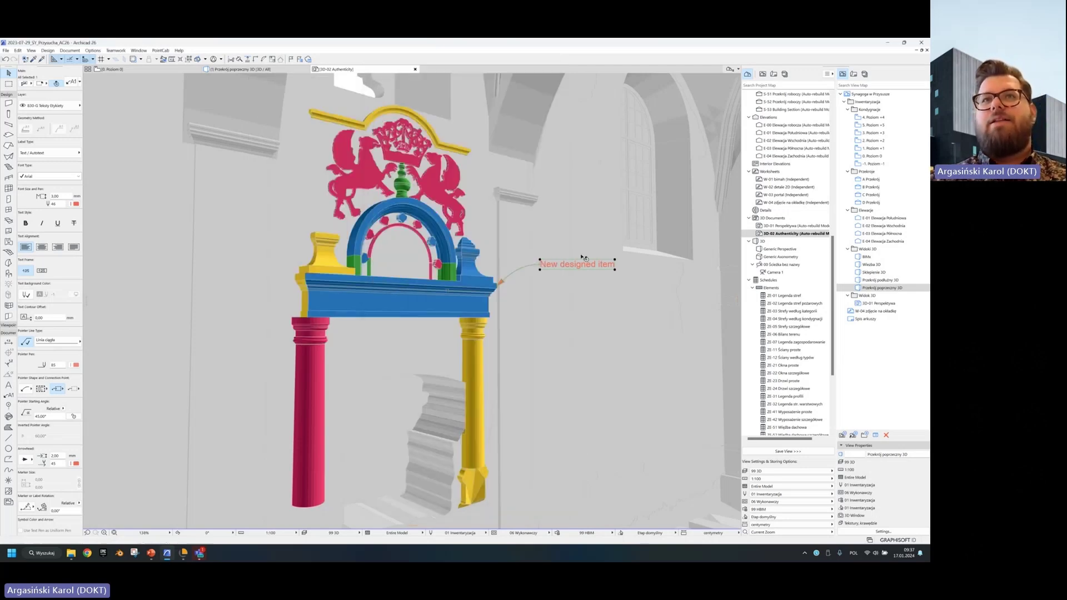
Deselect the entablature's label and transfer its settings to the Label tool.
left_click(325, 103)
key("super")
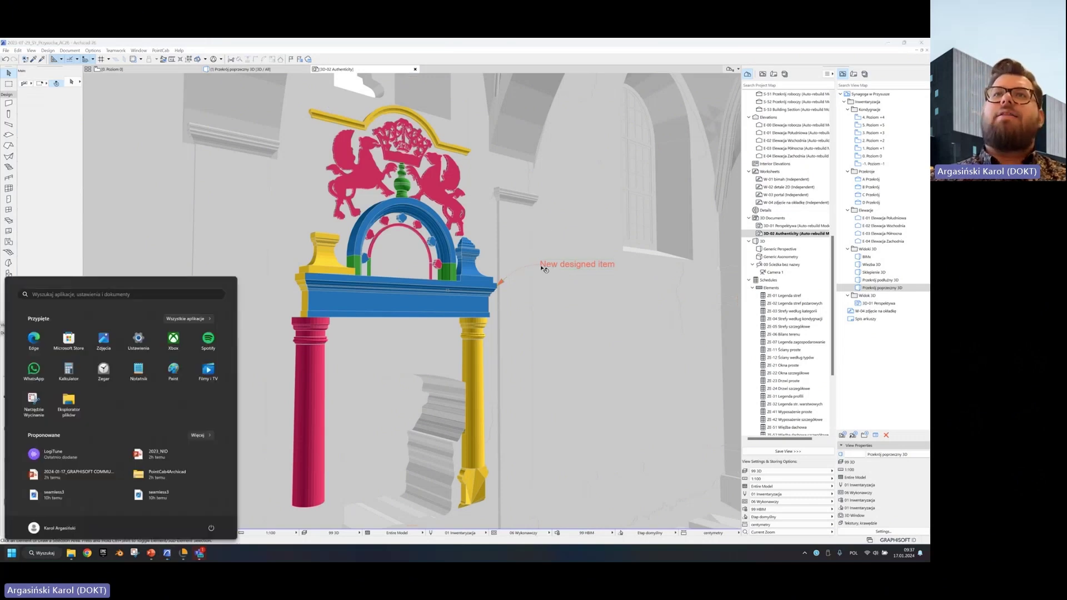
key("super")
left_click(547, 264)
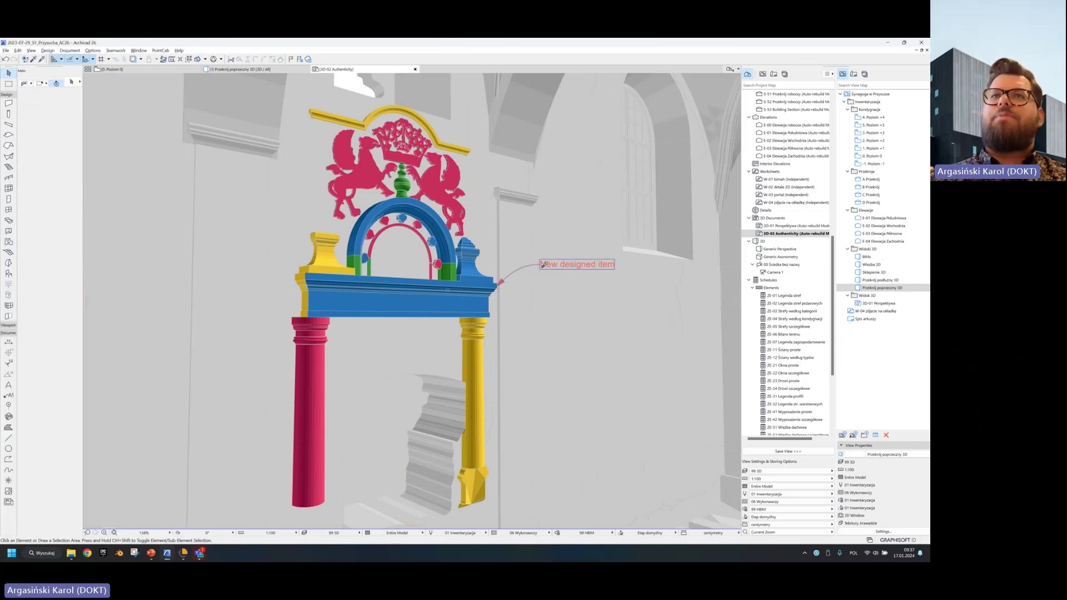
left_click(470, 239, "alt")
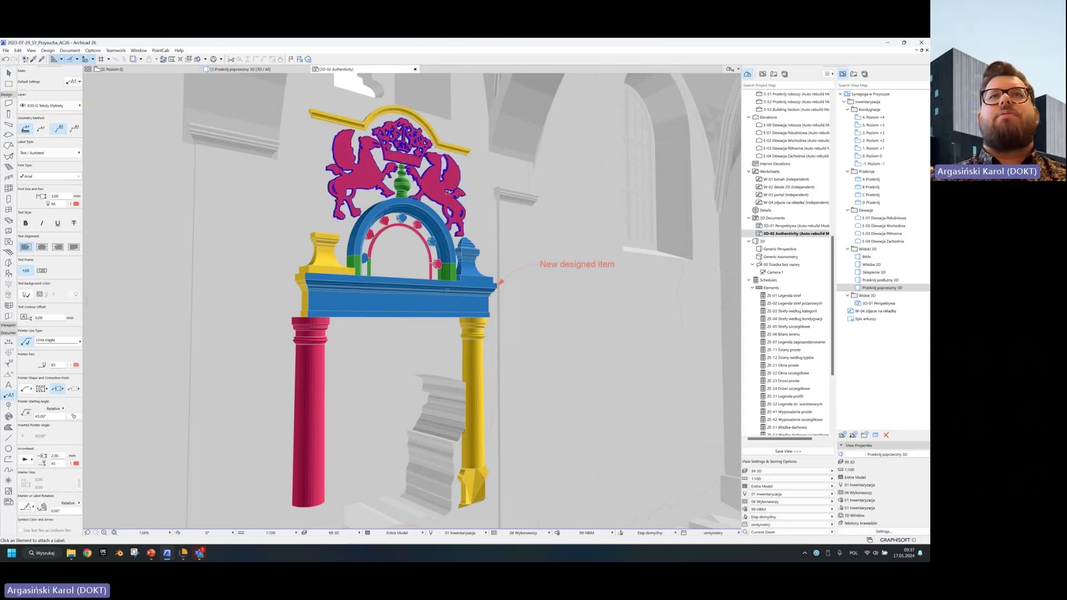
key("Escape")
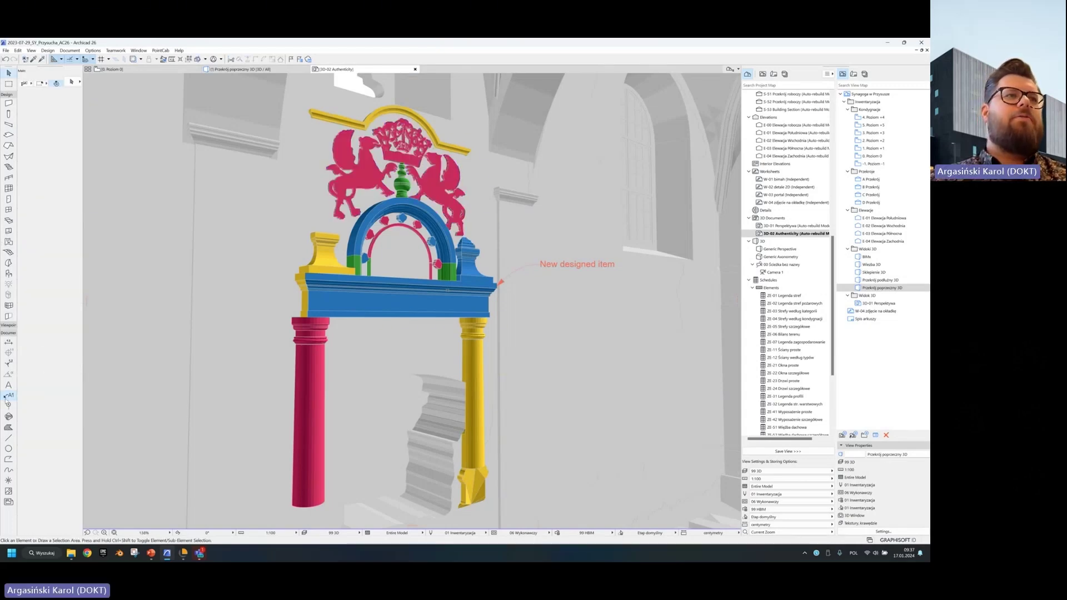
Attach authenticity labels to the griffin ornament, the yellow upper cornice, and the shaft and base of the yellow column.
left_click(468, 201)
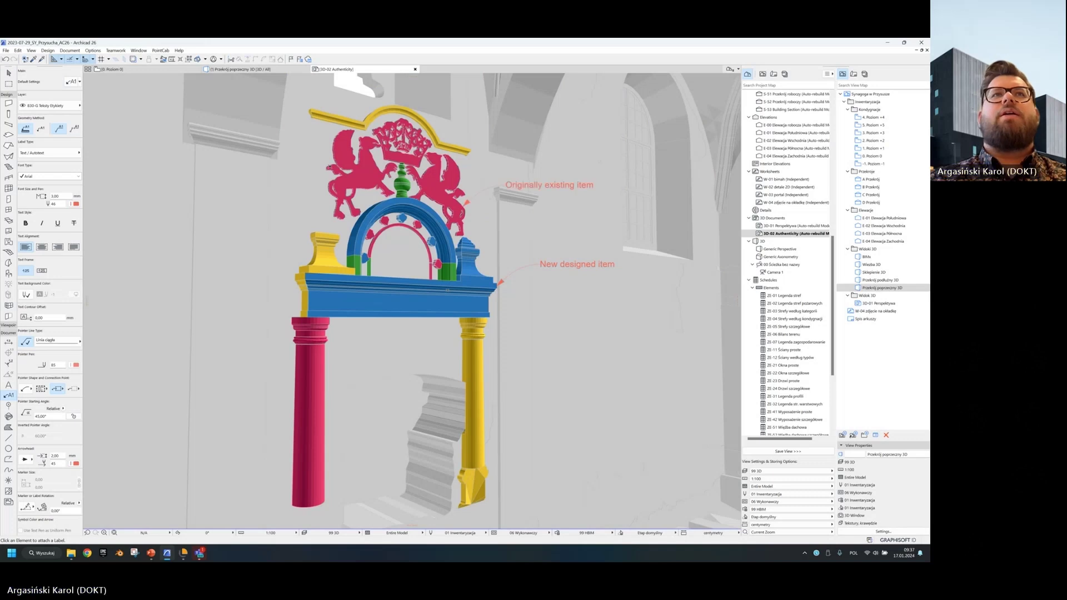
left_click(453, 145)
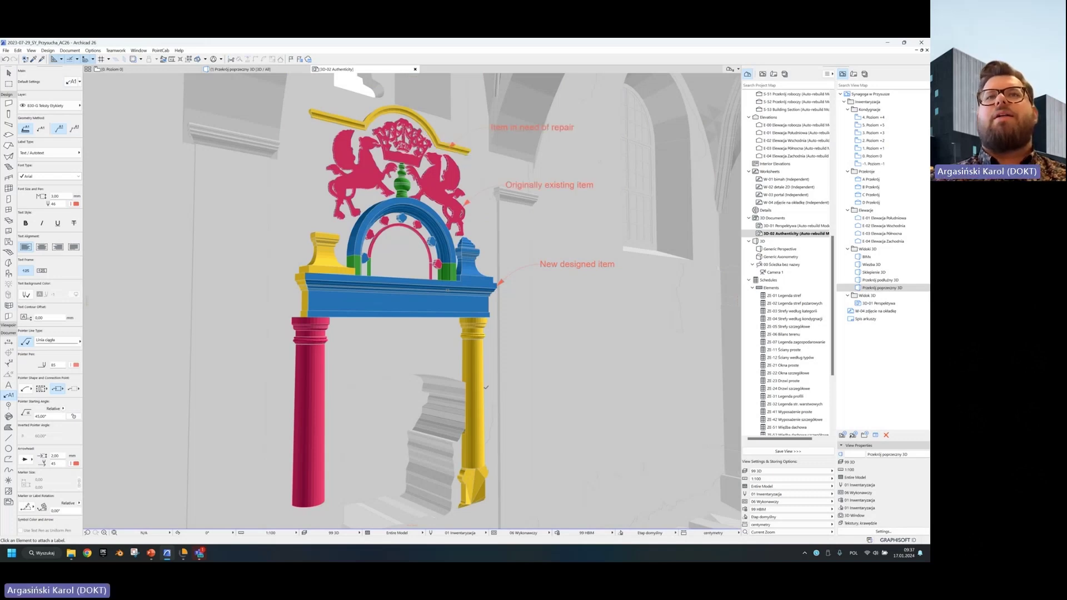
left_click(486, 387)
left_click(491, 472)
key("Escape")
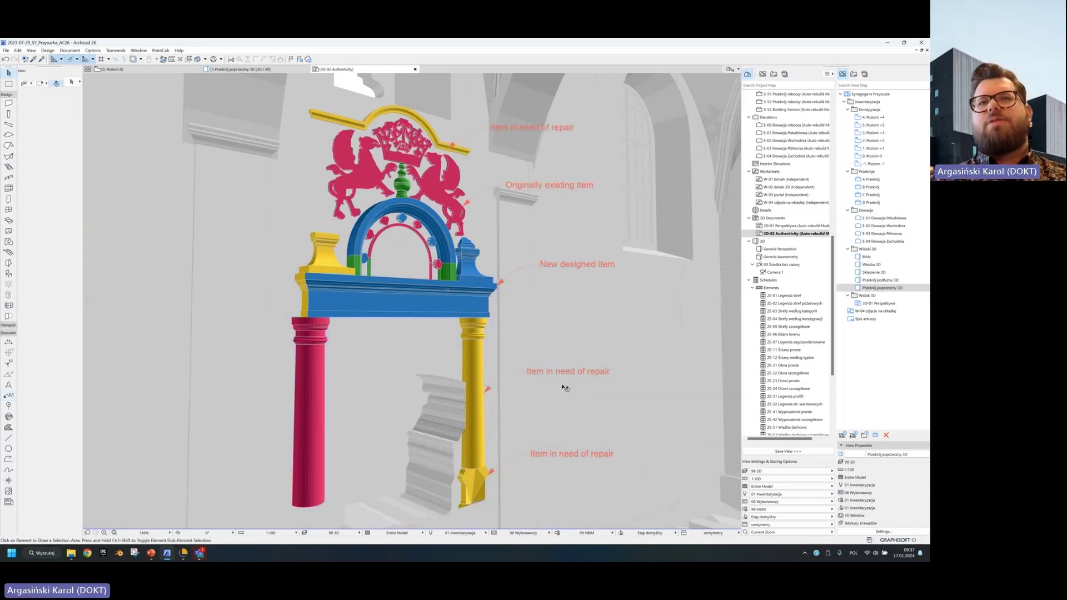